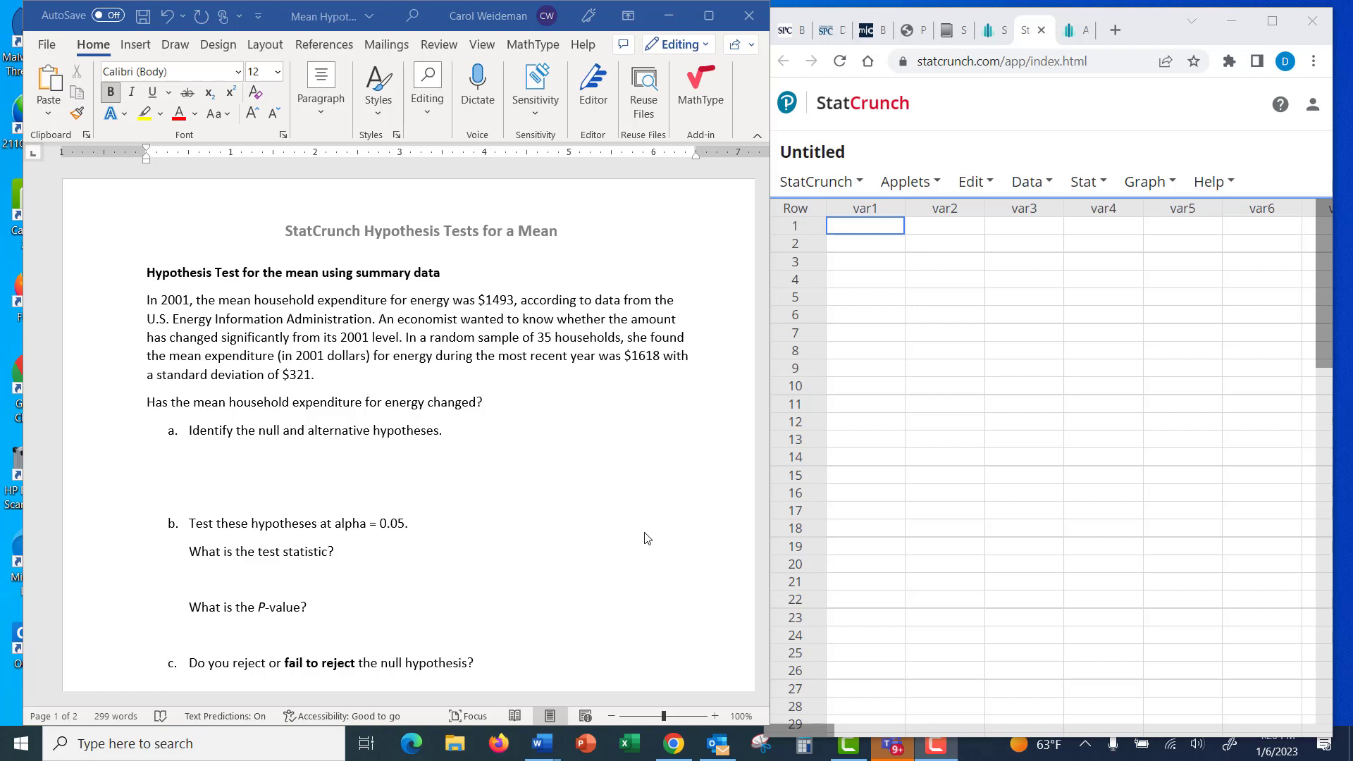
Enter the null hypothesis "H0: mean = $1493" under part a of the household energy problem.
{"action": "left_click", "coordinate": [186, 458]}
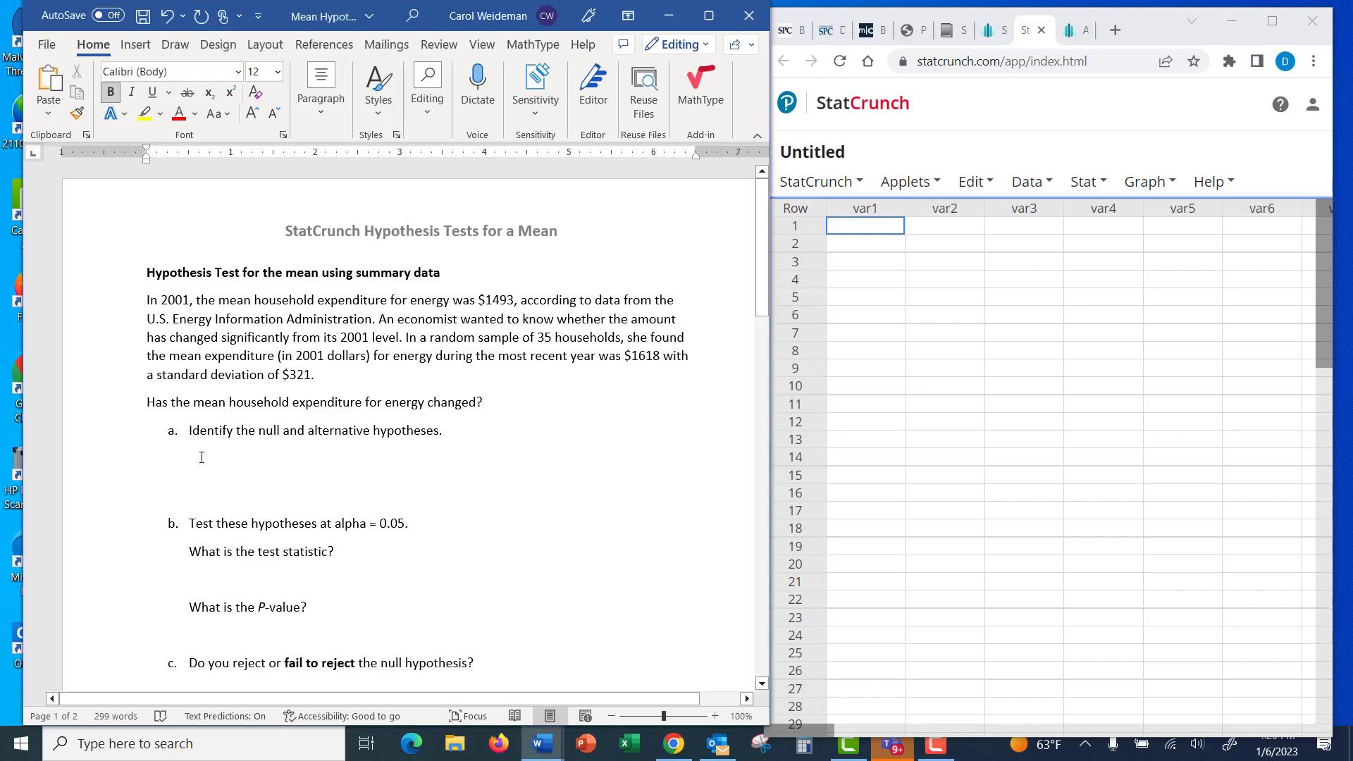
{"action": "left_click", "coordinate": [201, 457]}
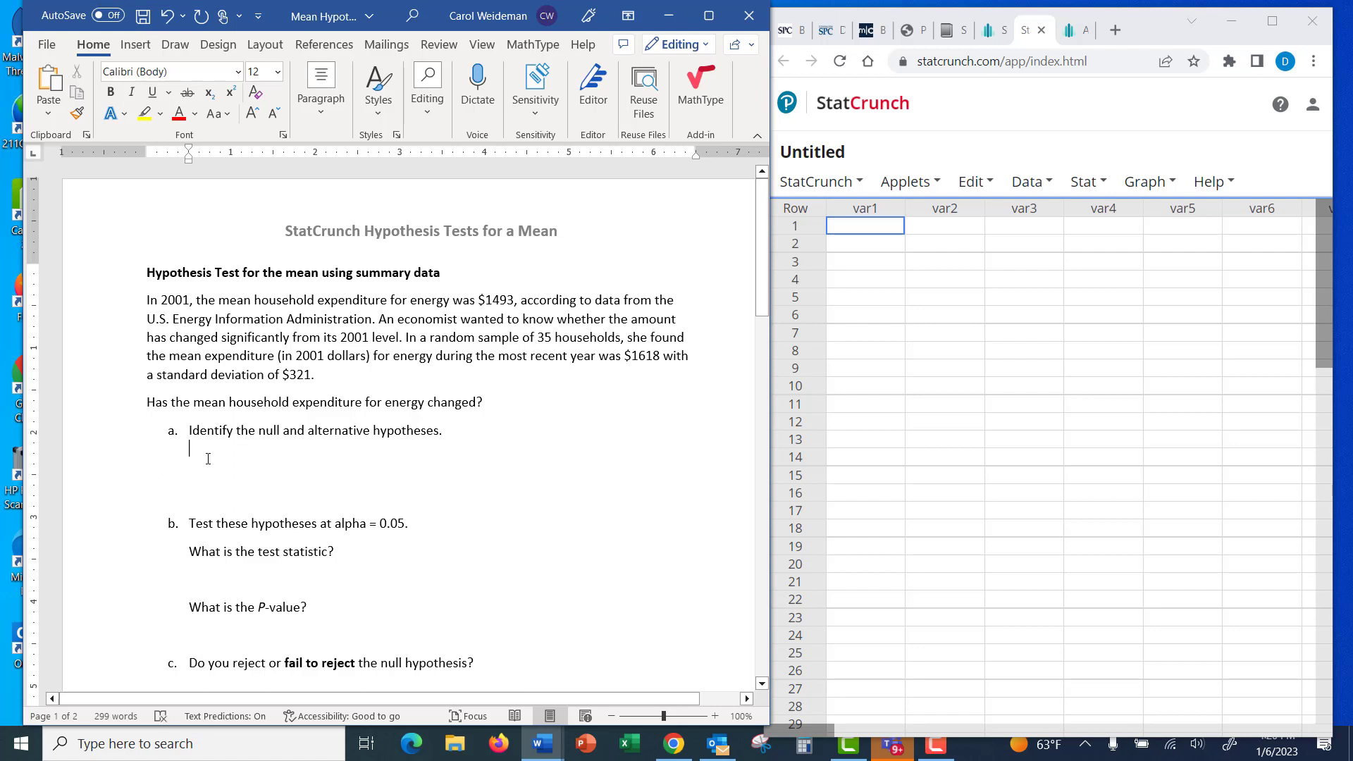
{"action": "type", "text": "H0:"}
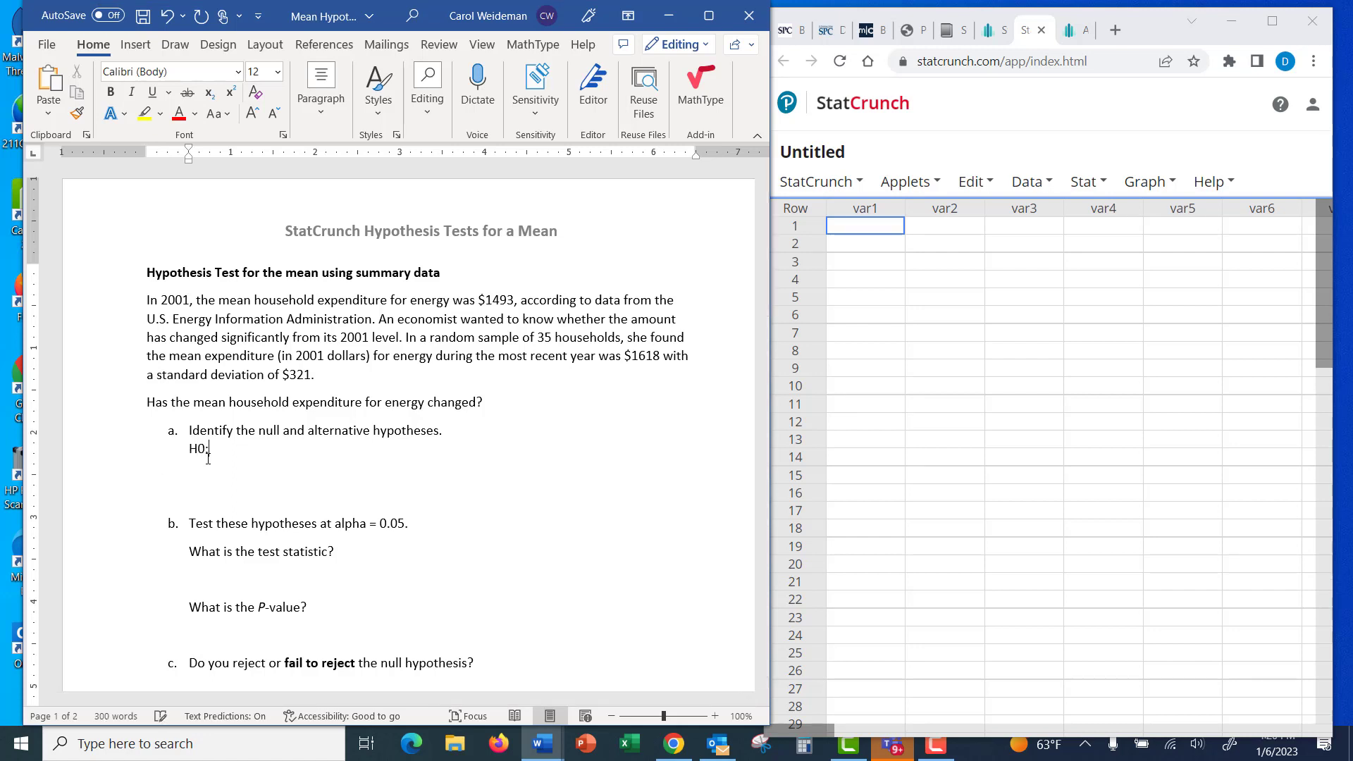
{"action": "type", "text": " m"}
{"action": "key", "text": "BackSpace"}
{"action": "type", "text": "mEAN"}
{"action": "key", "text": "BackSpace"}
{"action": "key", "text": "BackSpace"}
{"action": "key", "text": "BackSpace"}
{"action": "type", "text": "ean = 14"}
{"action": "key", "text": "BackSpace"}
{"action": "key", "text": "BackSpace"}
{"action": "type", "text": "$1493"}
{"action": "key", "text": "Return"}
Add the alternative hypothesis "H1: mean not equal to $1493" on the line below the null hypothesis.
{"action": "type", "text": "H1:"}
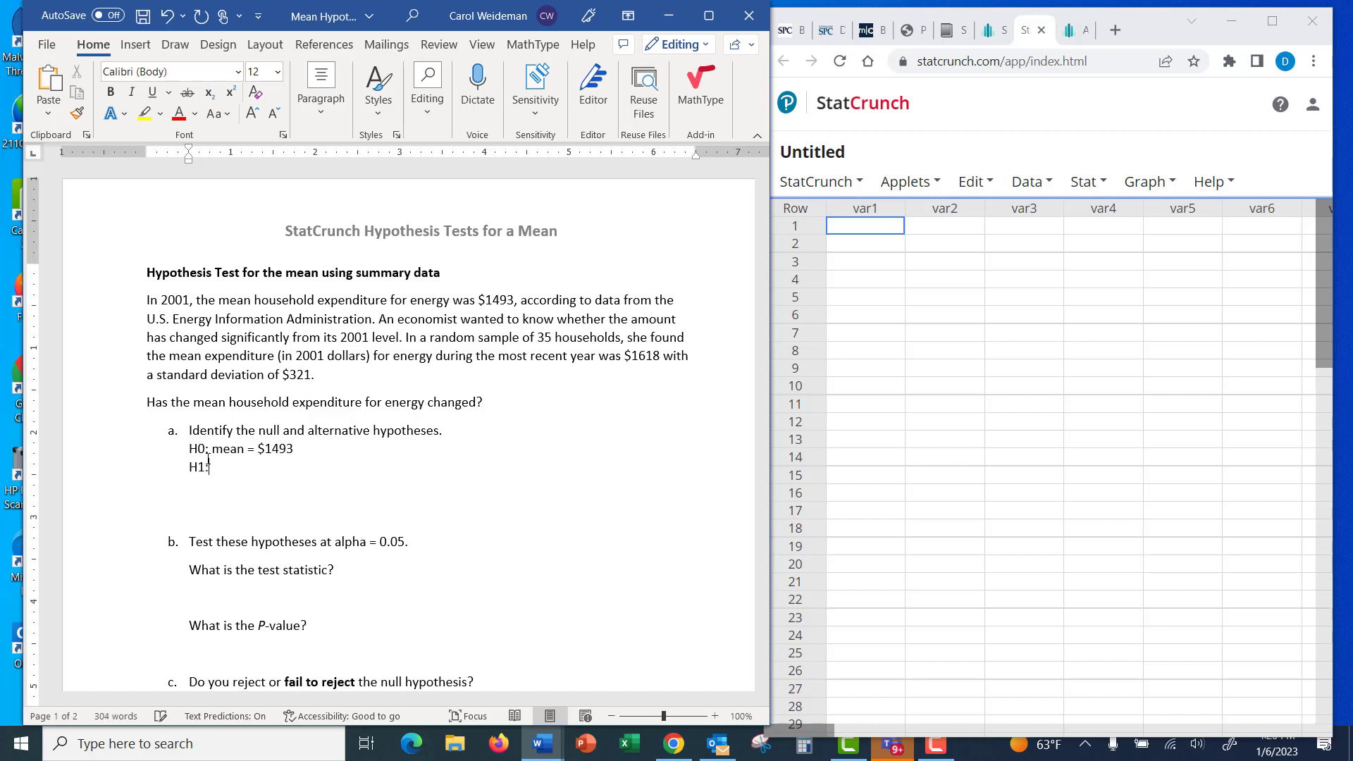
{"action": "type", "text": " mean not e"}
{"action": "type", "text": "e"}
{"action": "key", "text": "BackSpace"}
{"action": "key", "text": "BackSpace"}
{"action": "type", "text": "qual to $1493"}
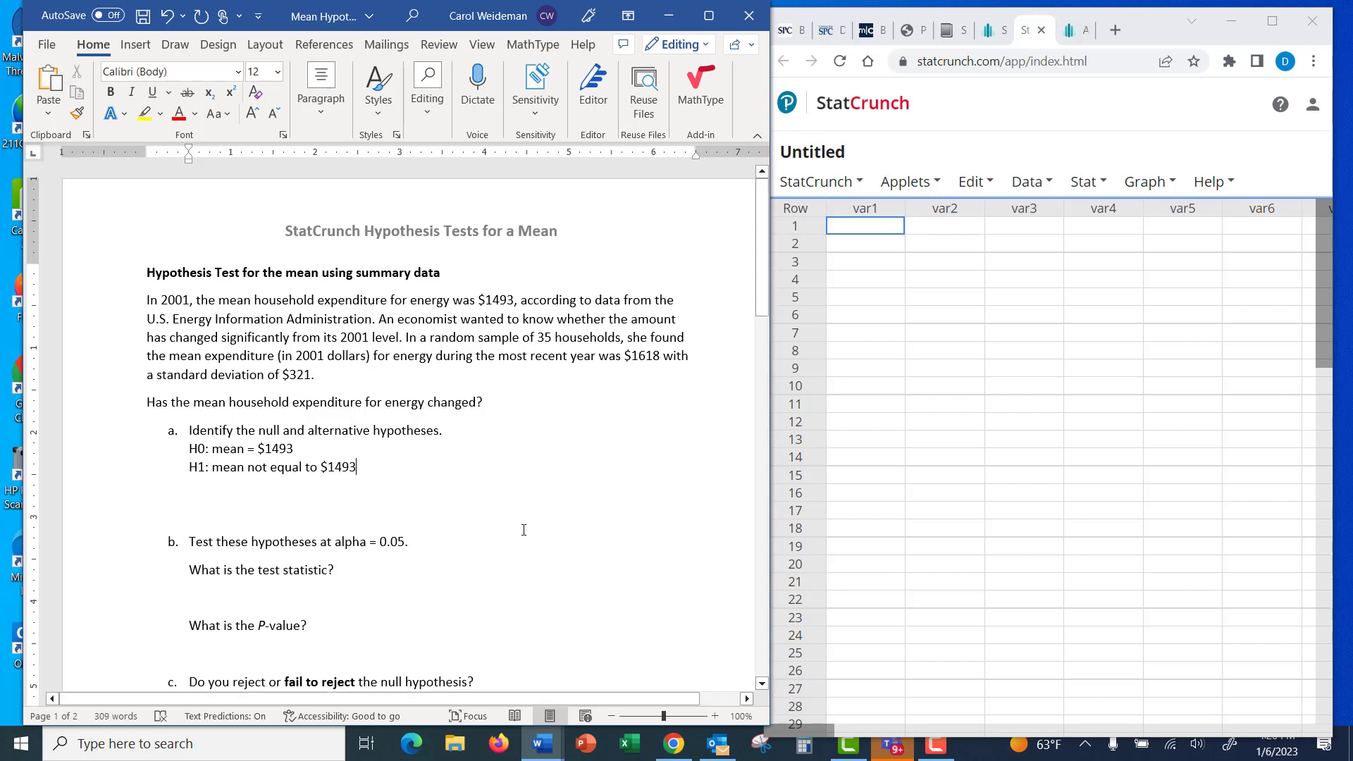
Set up a one-sample T test from summary data in StatCrunch with sample mean 1618, standard deviation 321 and sample size 35.
{"action": "scroll", "coordinate": [523, 530], "scroll_direction": "down", "scroll_amount": 1}
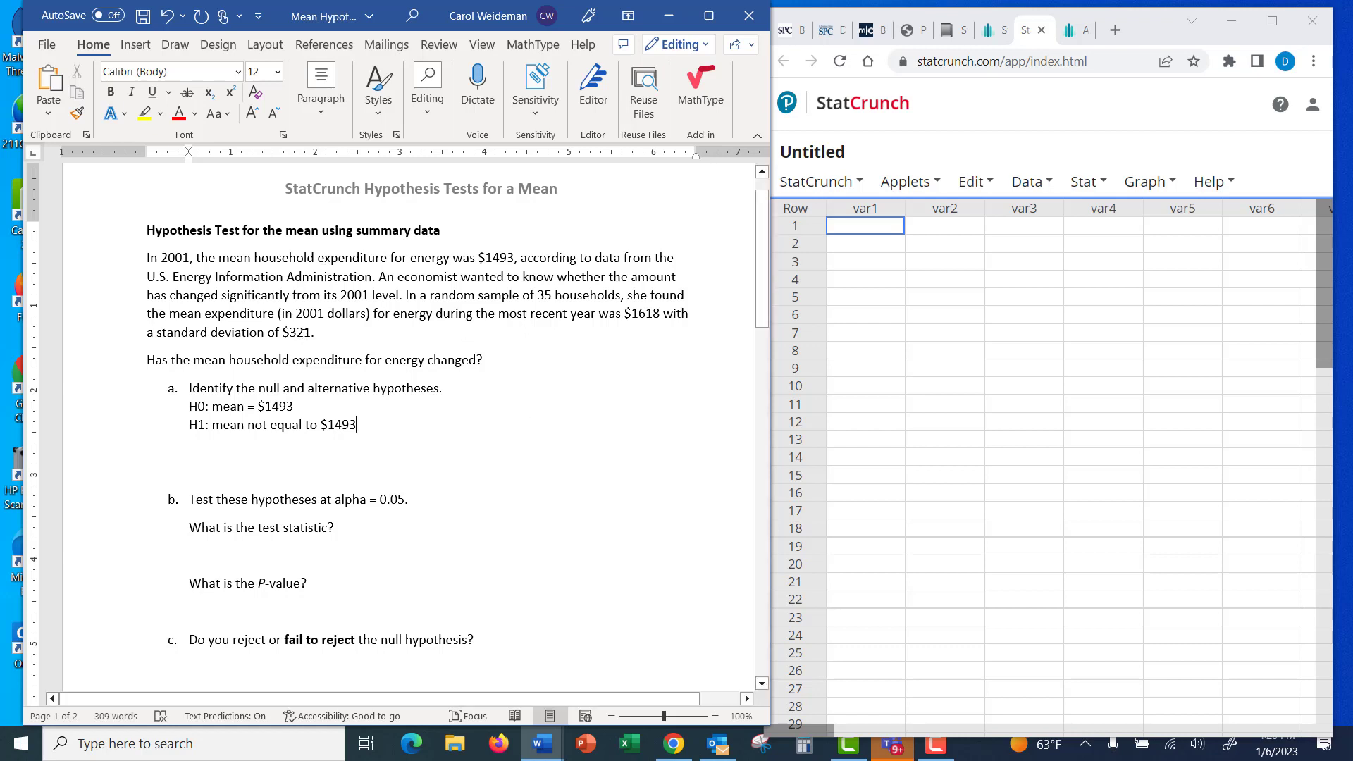
{"action": "left_click", "coordinate": [1078, 182]}
{"action": "mouse_move", "coordinate": [1093, 296]}
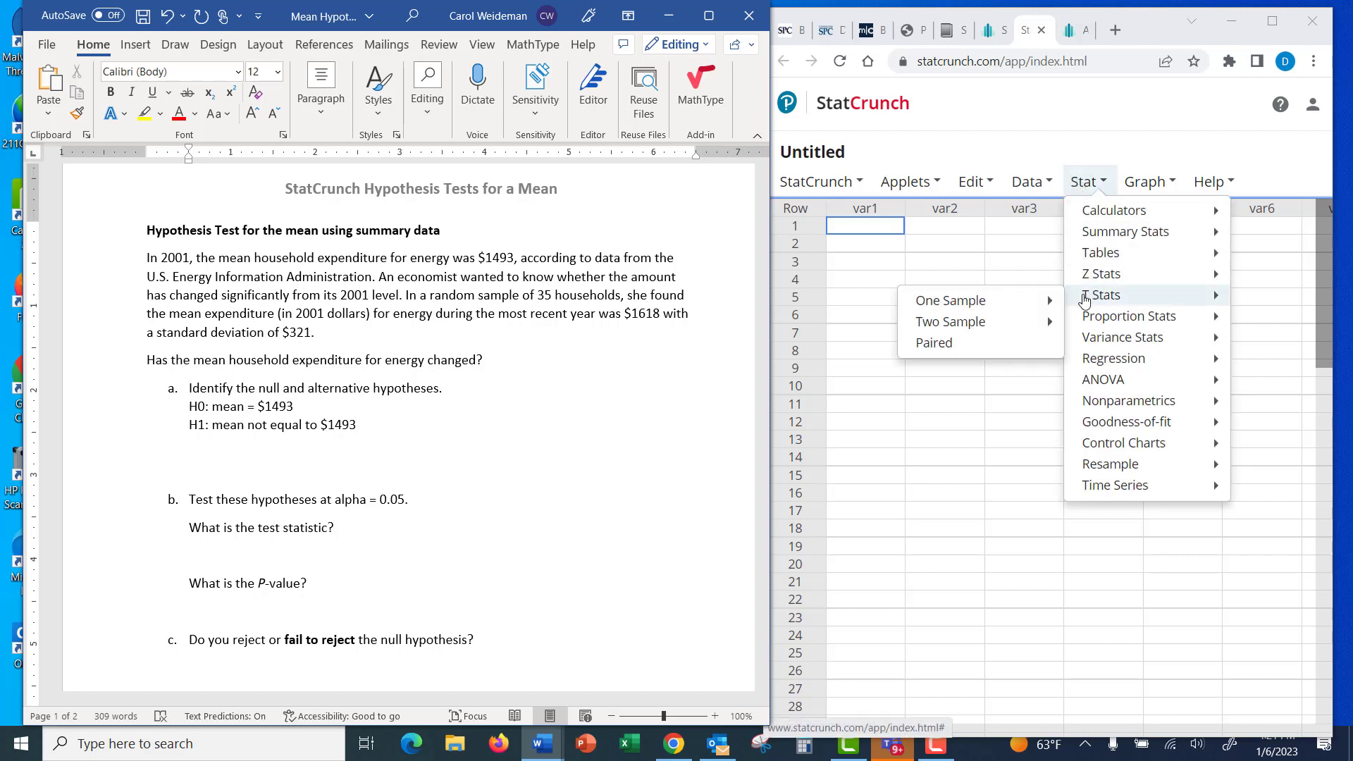
{"action": "mouse_move", "coordinate": [1019, 304]}
{"action": "left_click", "coordinate": [1119, 328]}
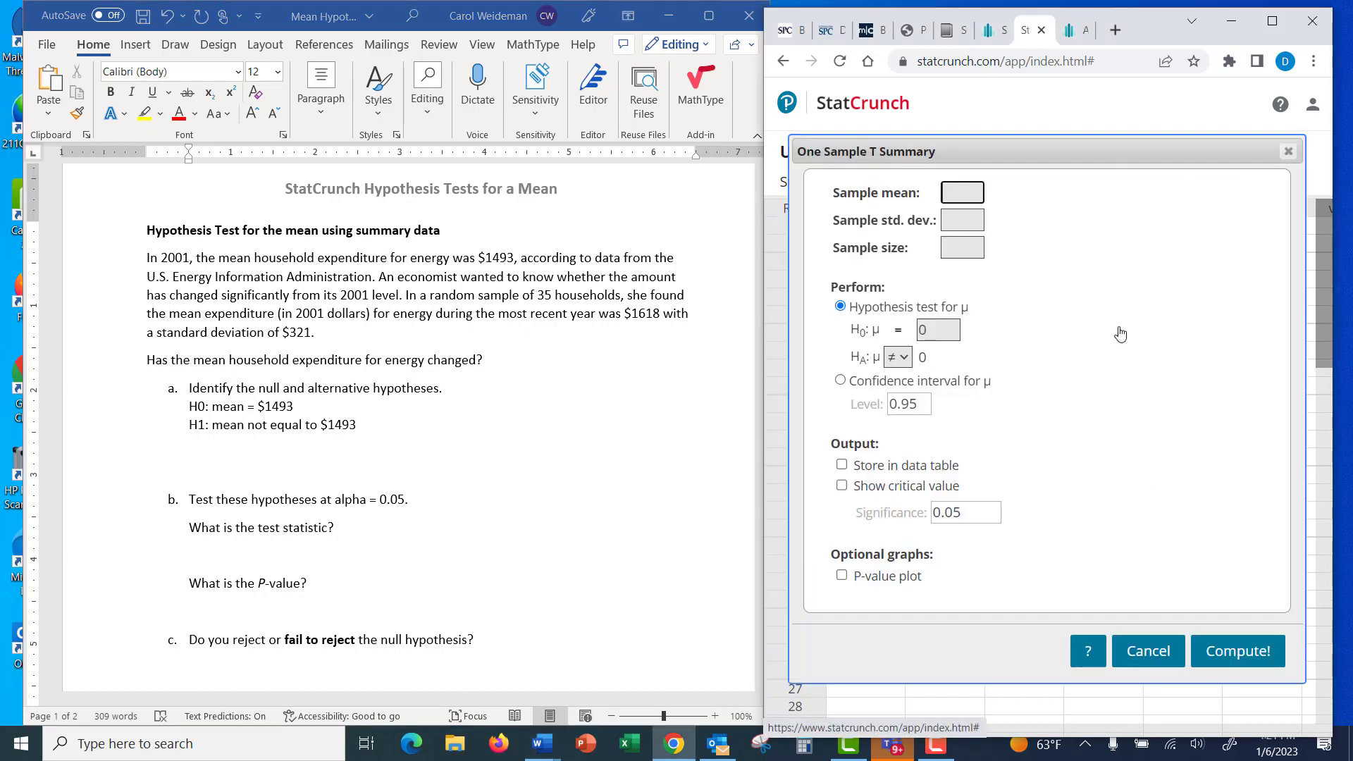
{"action": "left_click", "coordinate": [956, 191]}
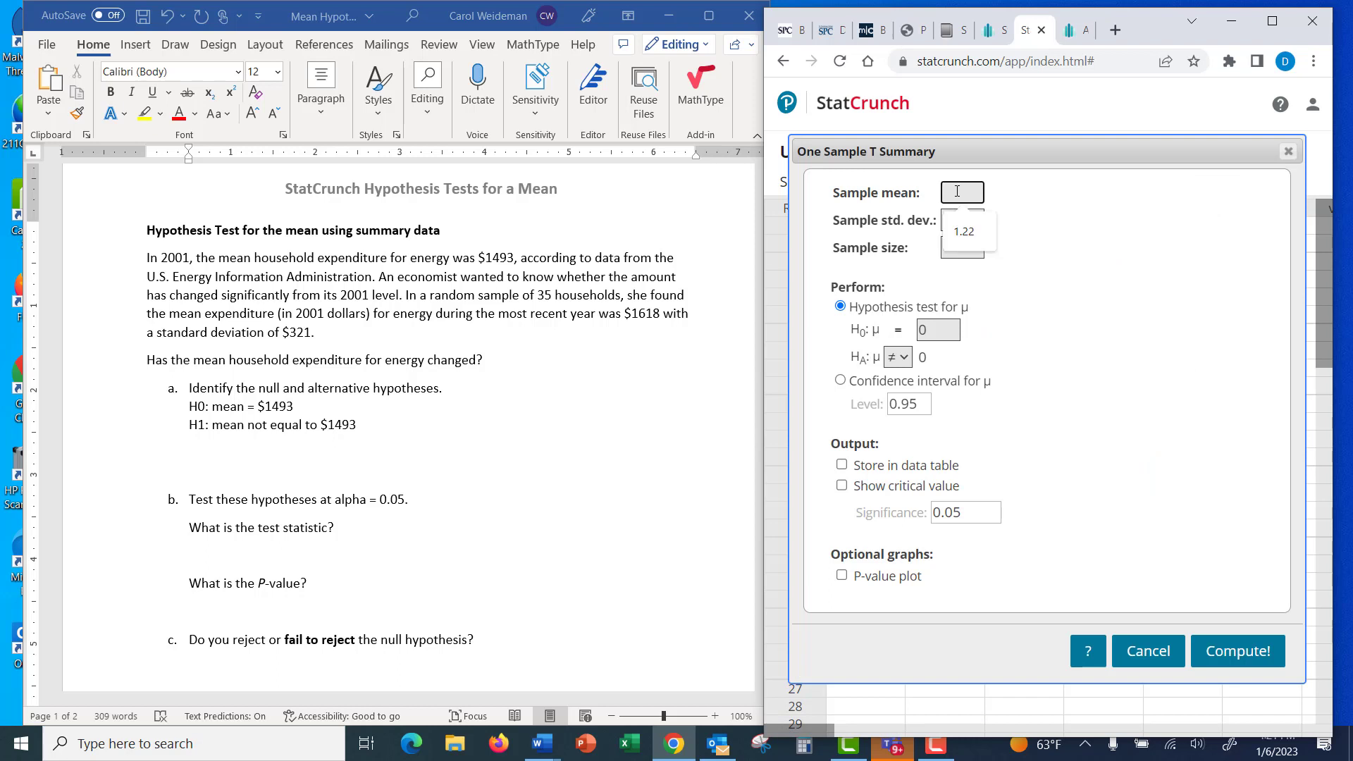
{"action": "type", "text": "1618"}
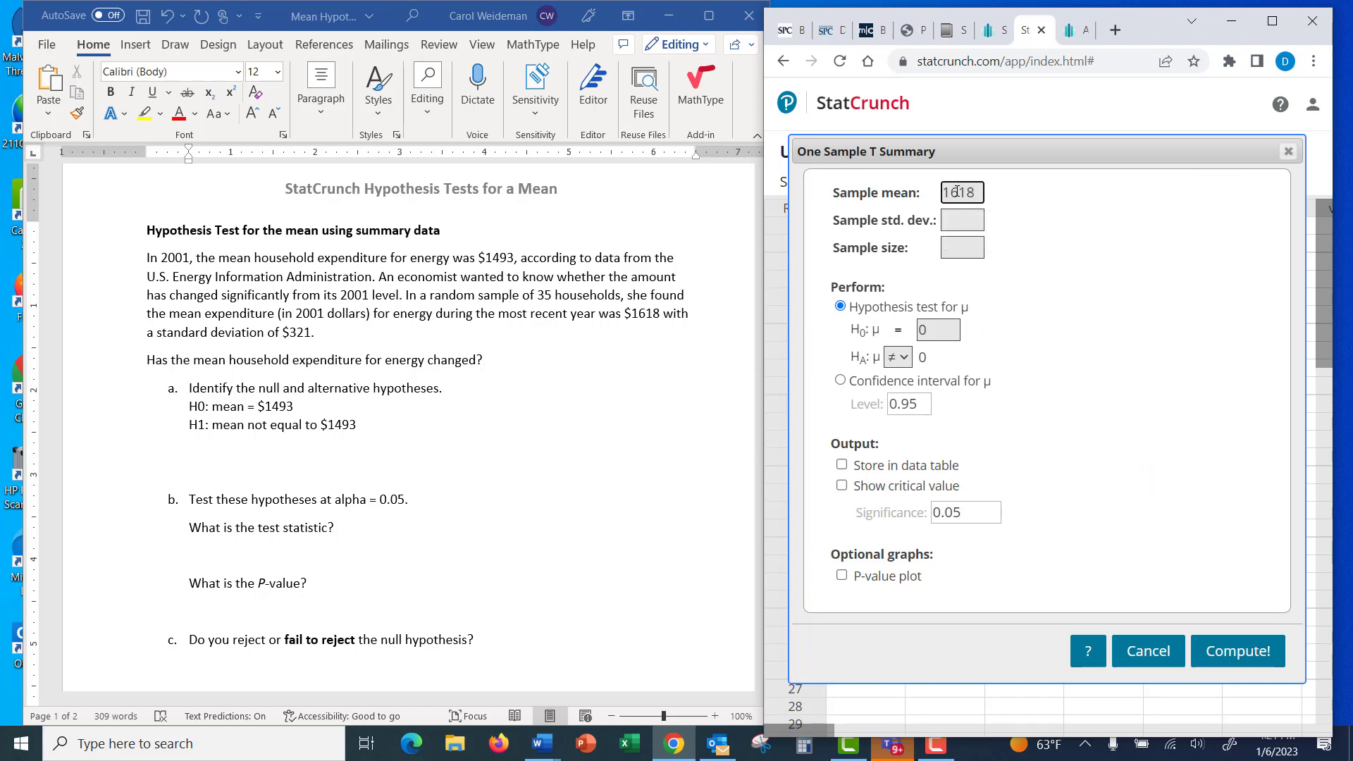
{"action": "left_click", "coordinate": [963, 219]}
{"action": "type", "text": "321"}
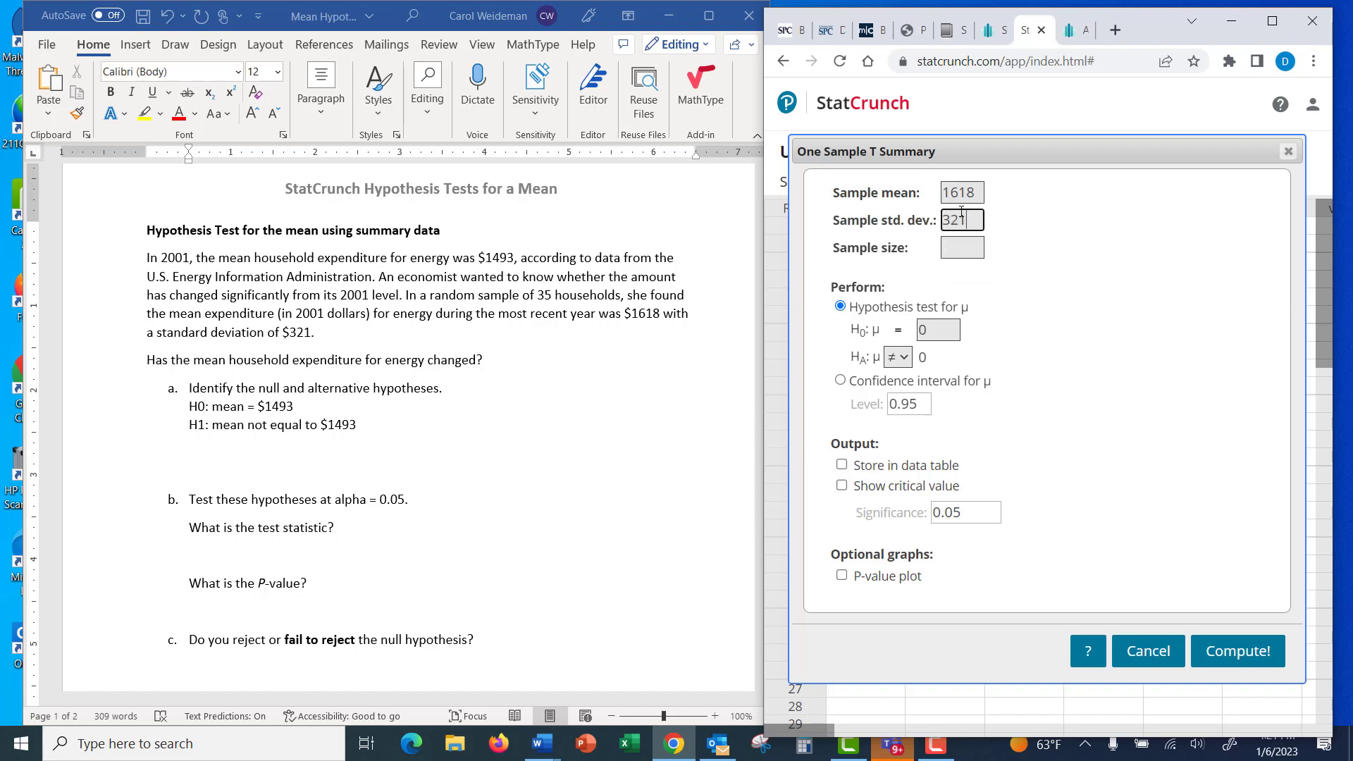
{"action": "left_click", "coordinate": [967, 247]}
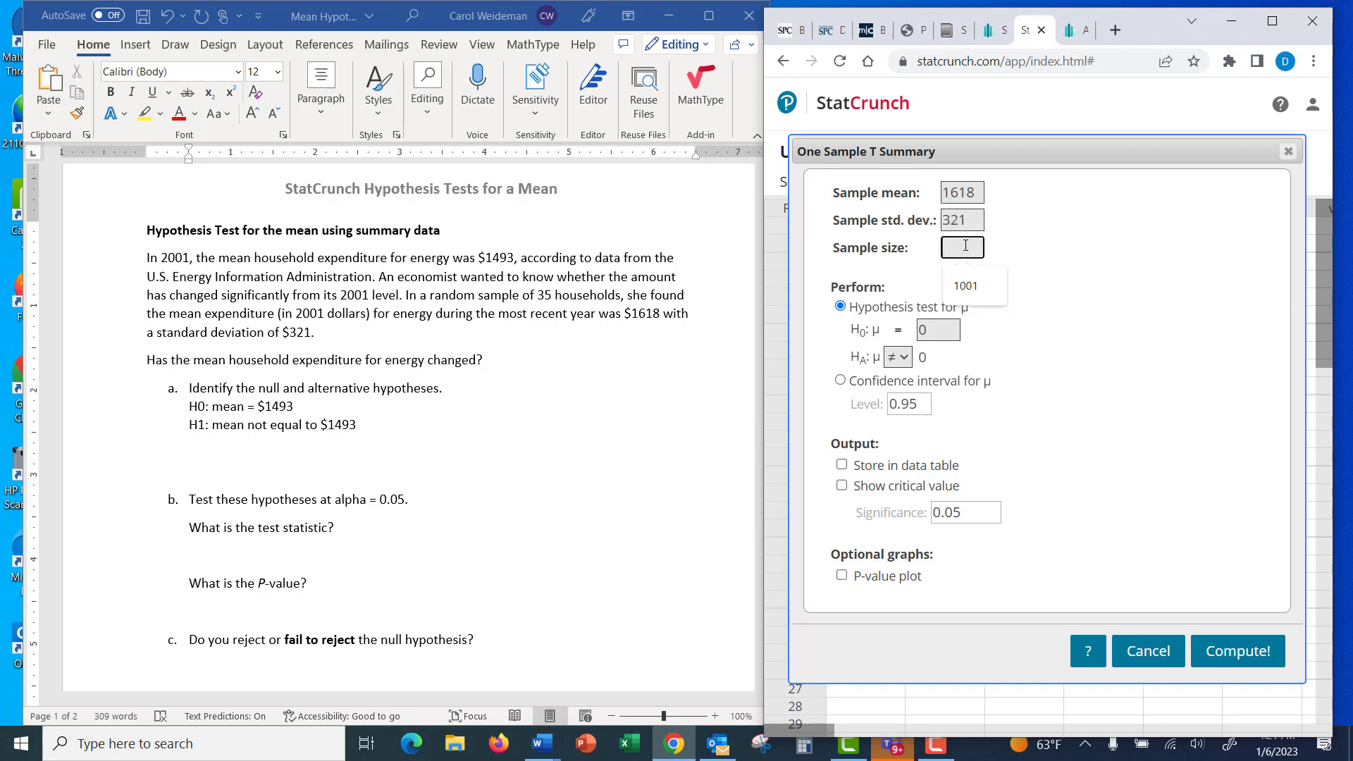
{"action": "type", "text": "35"}
Set the null hypothesis mean to 1493, compute the test and move the results window clear for reading.
{"action": "left_click", "coordinate": [932, 330]}
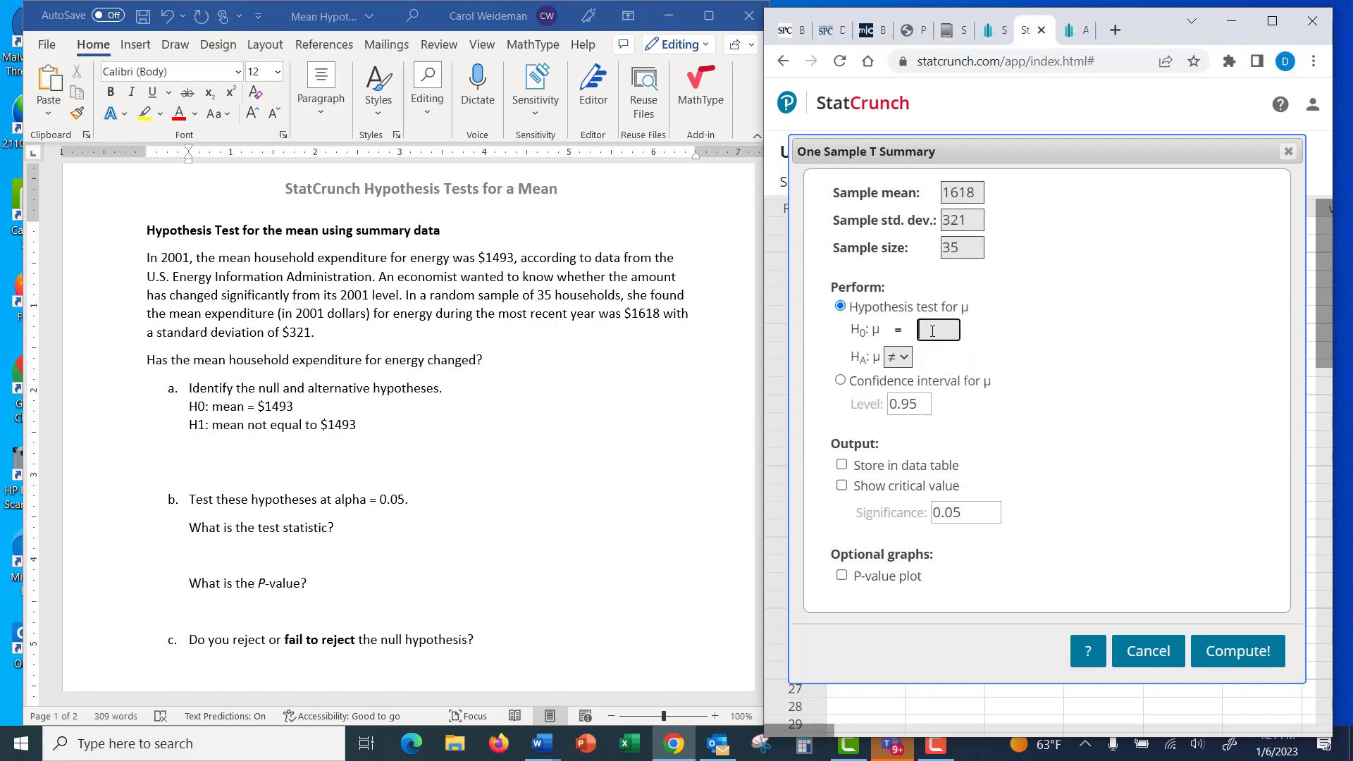
{"action": "type", "text": "1493"}
{"action": "left_click", "coordinate": [1253, 646]}
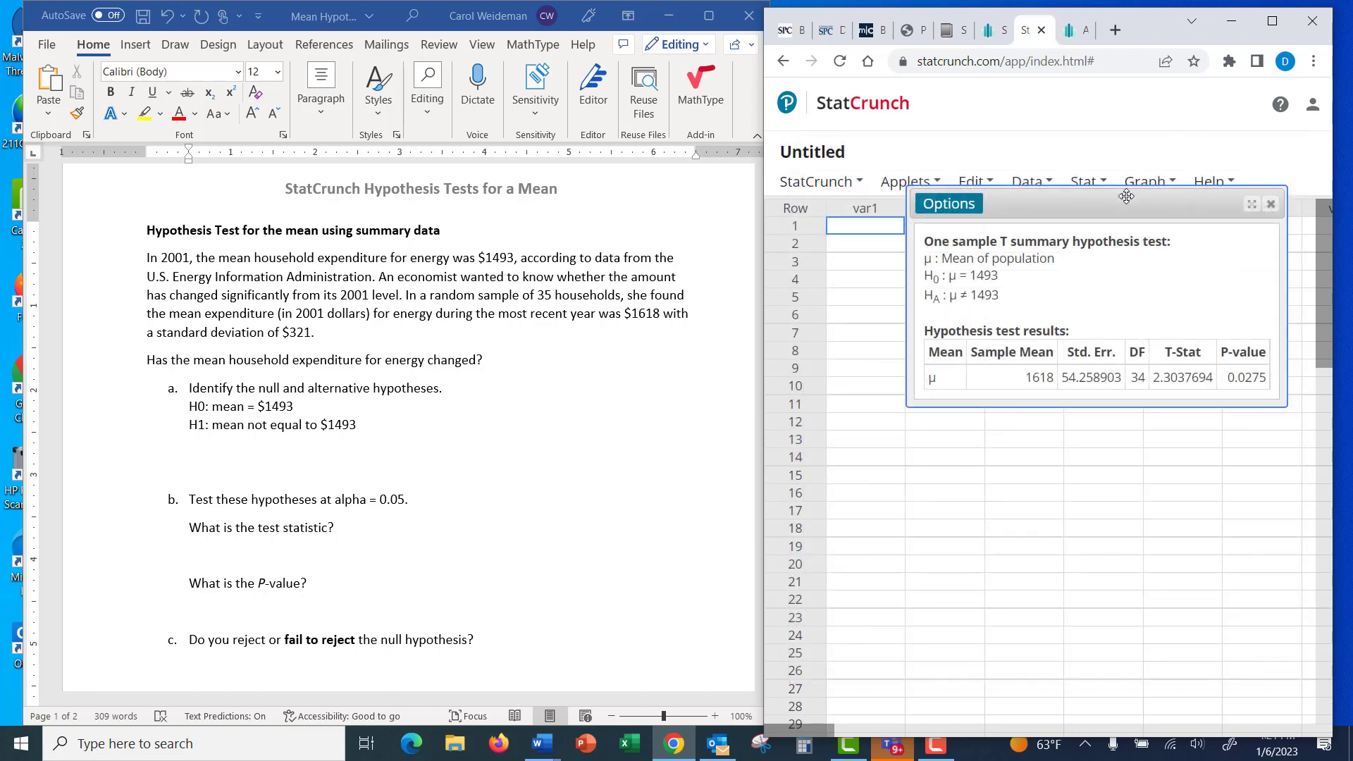
{"action": "left_click_drag", "start_coordinate": [1129, 192], "coordinate": [1048, 175]}
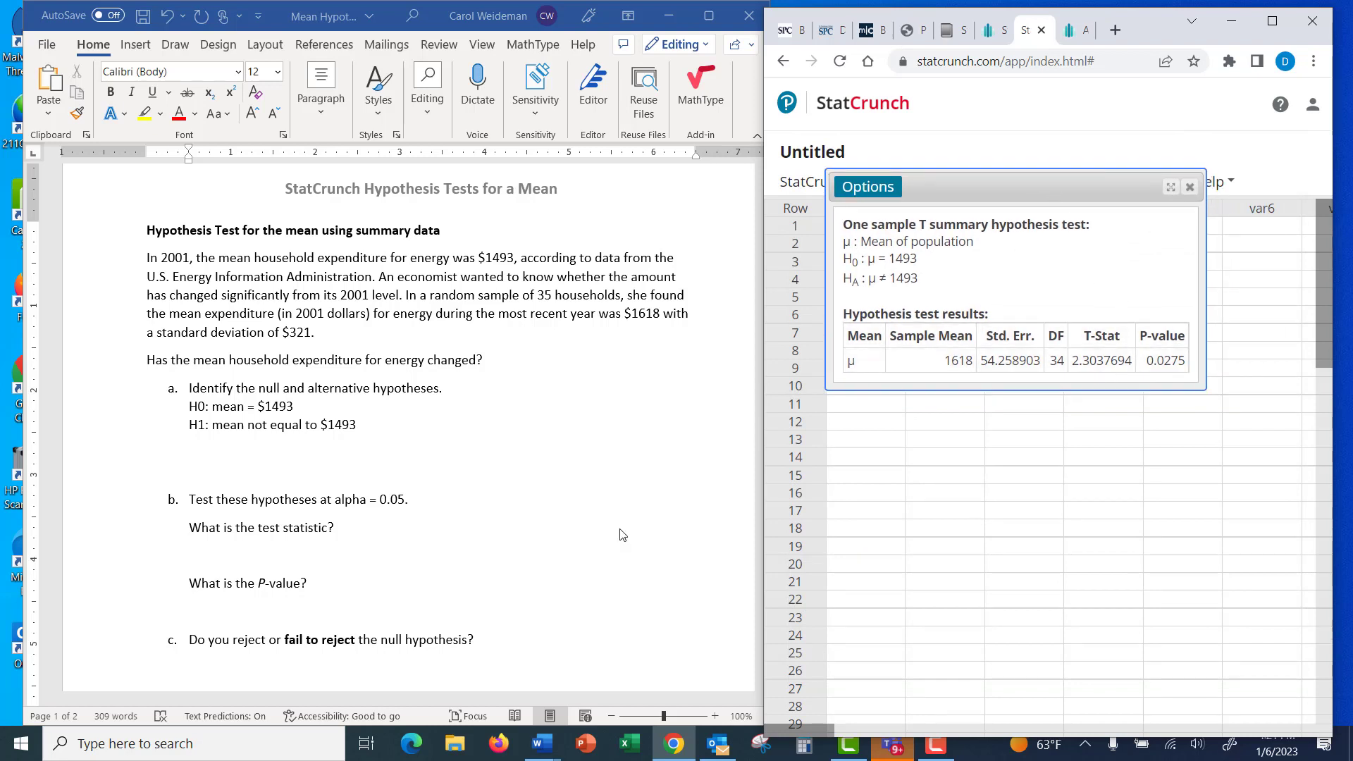
In the Word document, answer part b with the test statistic "T = 2.30" and the P-value "0.0275".
{"action": "left_click", "coordinate": [217, 558]}
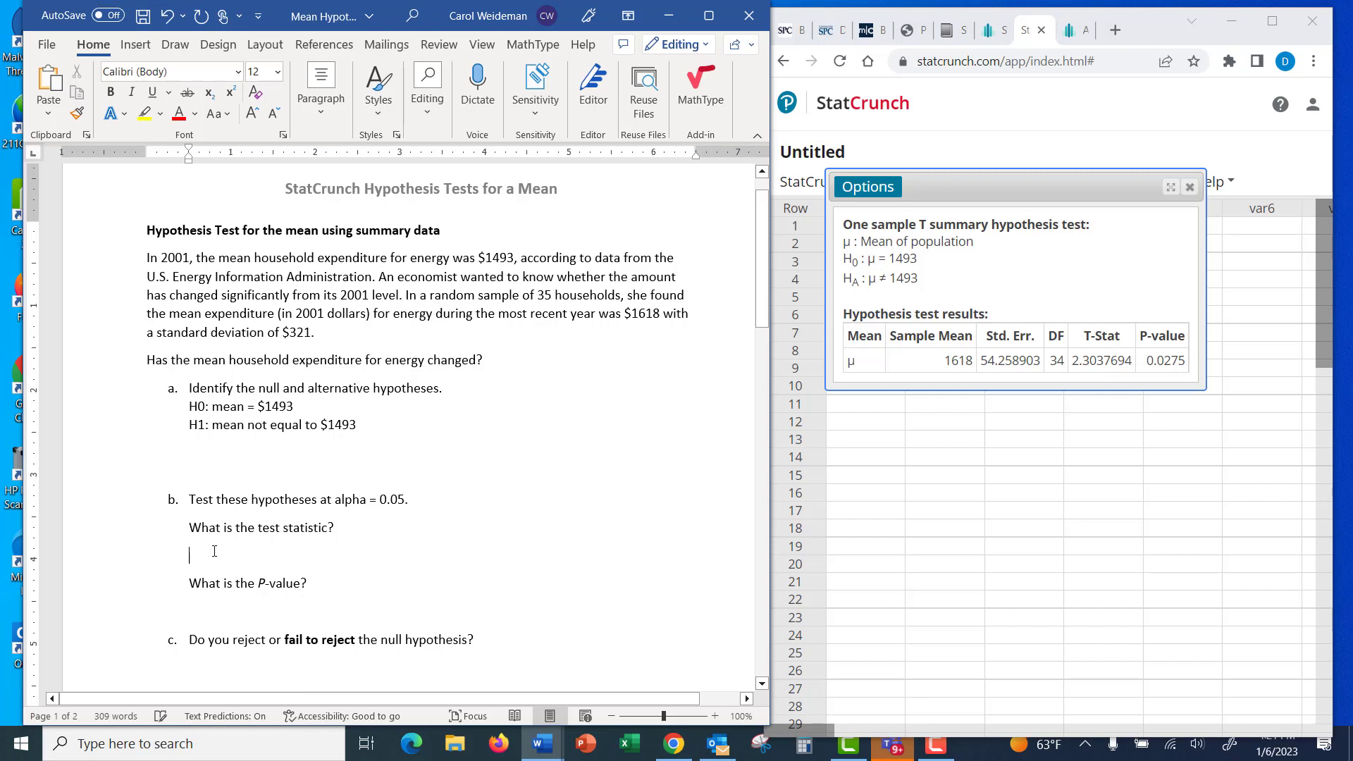
{"action": "left_click", "coordinate": [214, 553]}
{"action": "type", "text": "T ="}
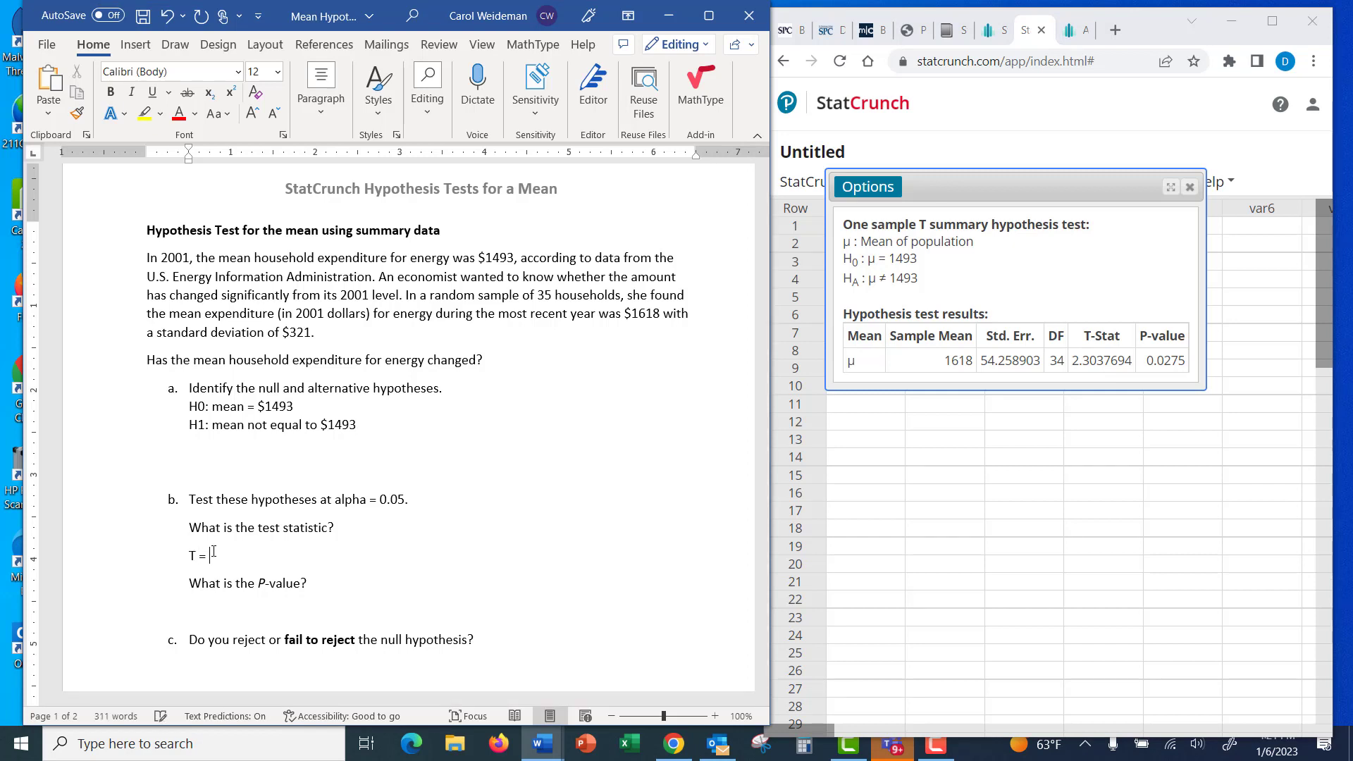
{"action": "type", "text": " 2.30"}
{"action": "left_click", "coordinate": [221, 602]}
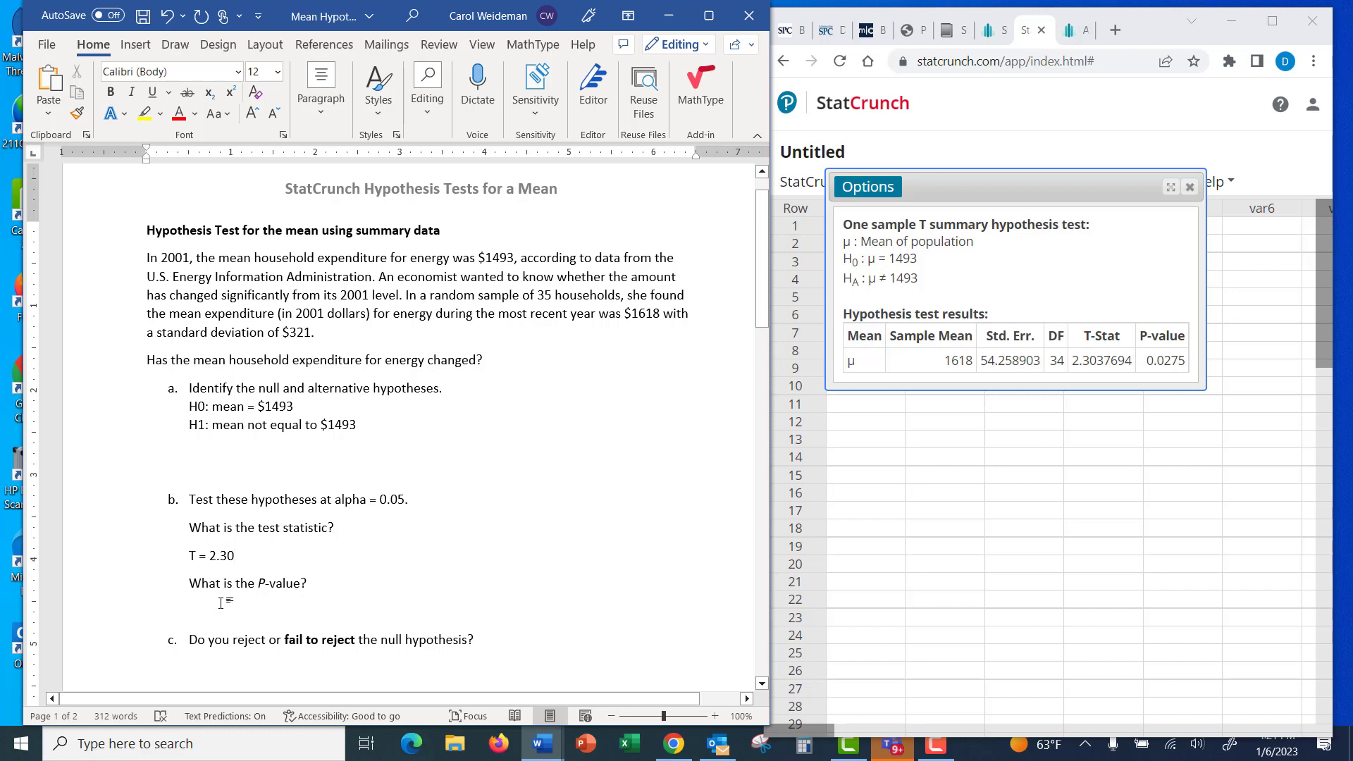
{"action": "type", "text": "0.0275"}
Go to the apple juice problem on the document's second page and bring up the Apple Juice amounts data set in StatCrunch.
{"action": "scroll", "coordinate": [378, 521], "scroll_direction": "down", "scroll_amount": 2}
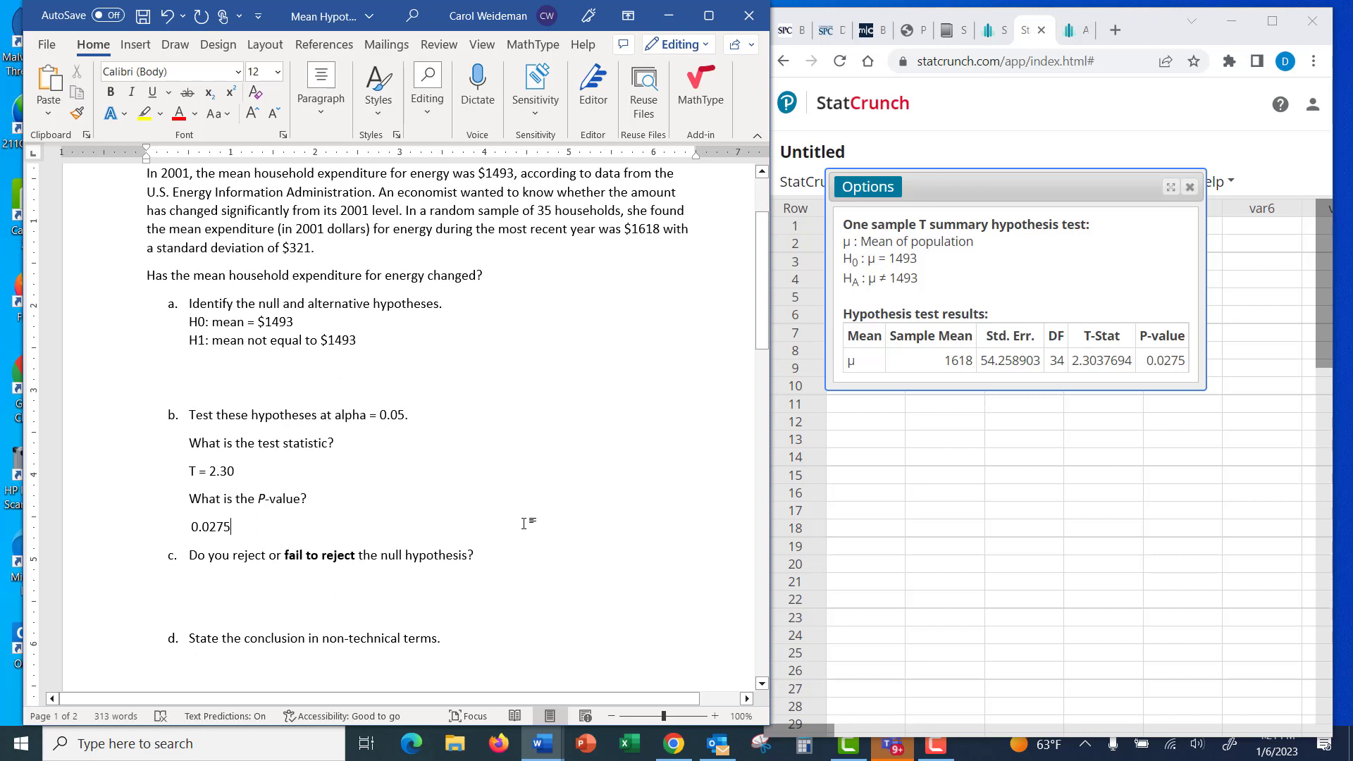
{"action": "scroll", "coordinate": [572, 459], "scroll_direction": "up", "scroll_amount": 1}
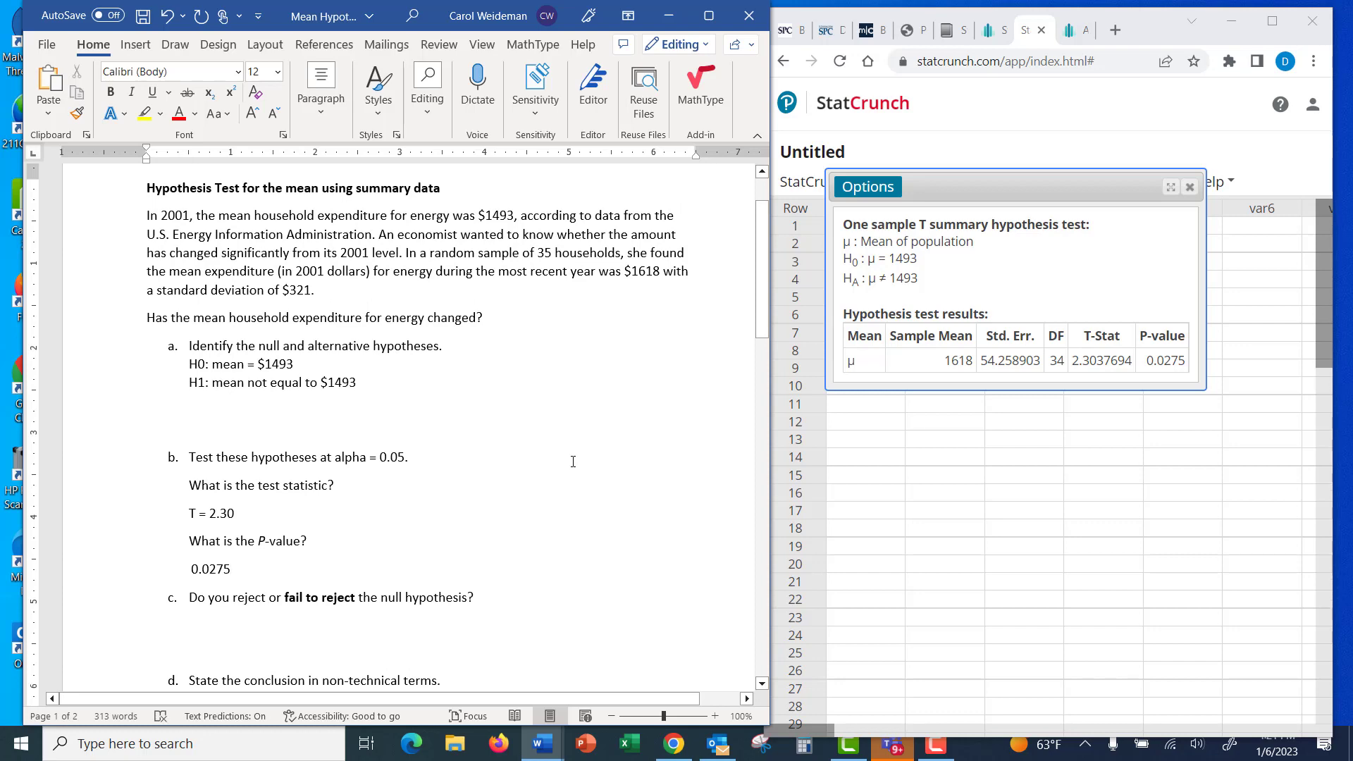
{"action": "scroll", "coordinate": [573, 462], "scroll_direction": "down", "scroll_amount": 10}
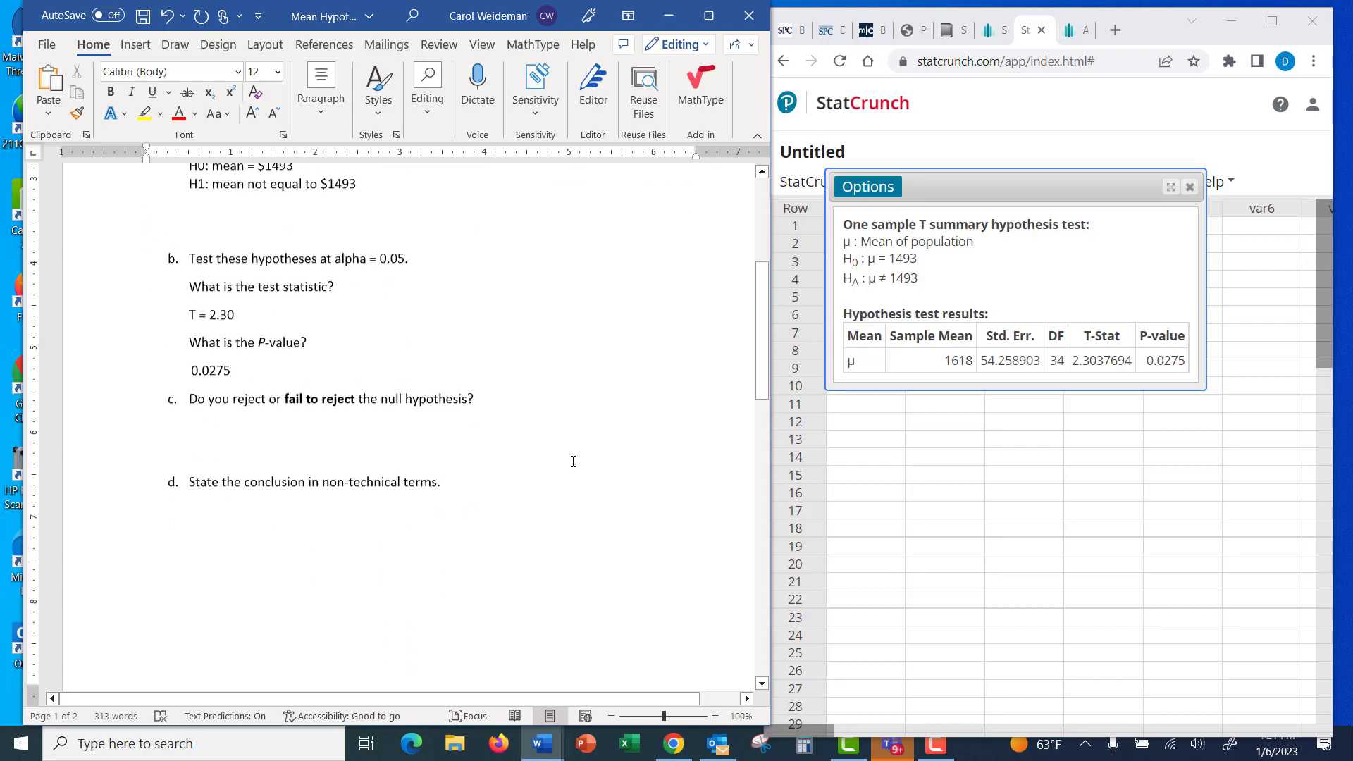
{"action": "scroll", "coordinate": [572, 461], "scroll_direction": "down", "scroll_amount": 2}
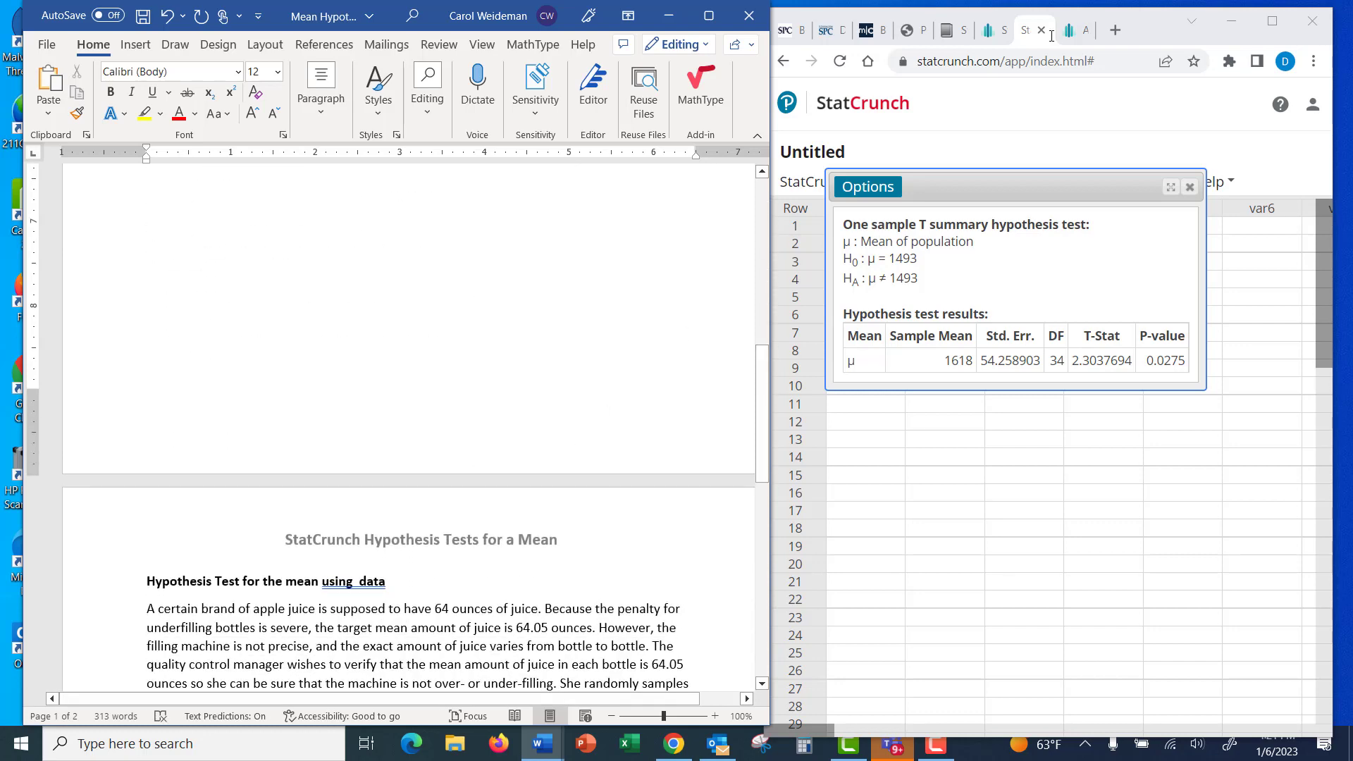
{"action": "scroll", "coordinate": [680, 429], "scroll_direction": "down", "scroll_amount": 6}
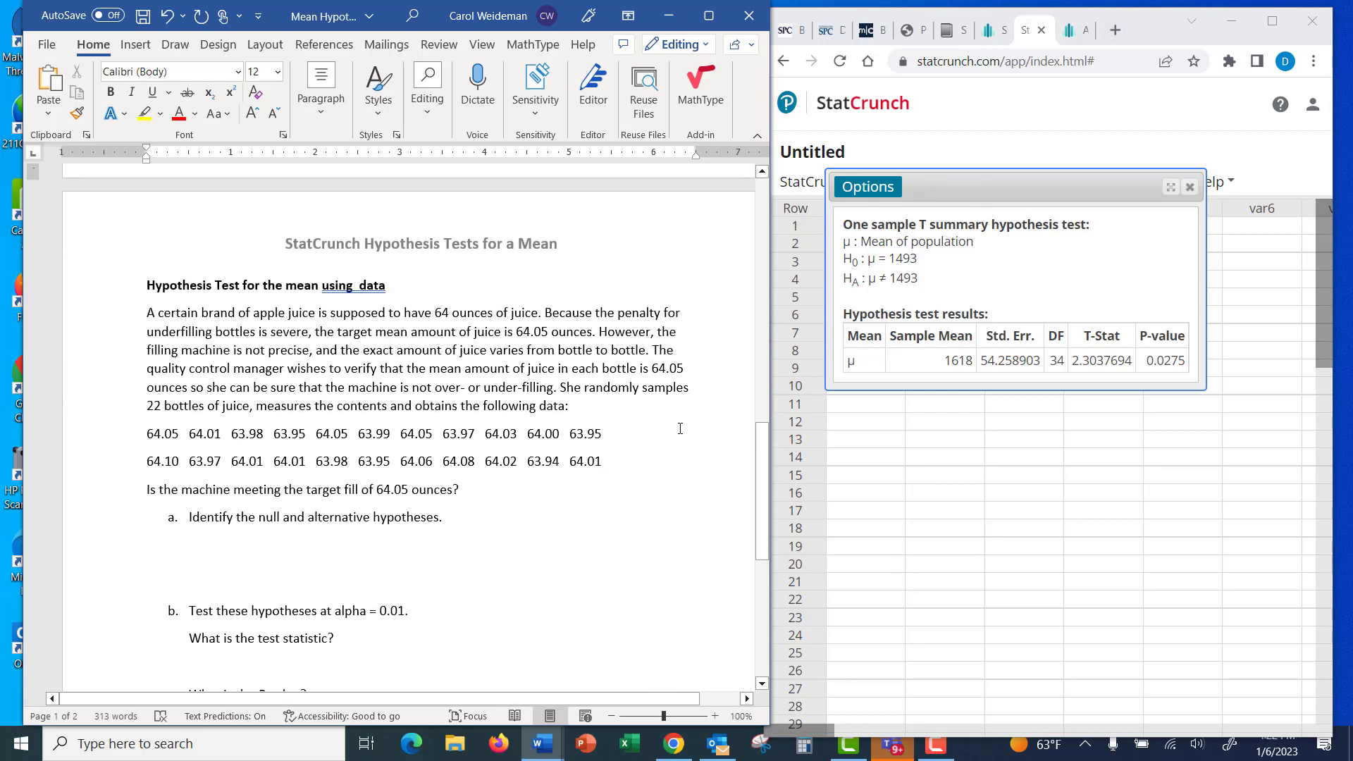
{"action": "scroll", "coordinate": [680, 429], "scroll_direction": "down", "scroll_amount": 1}
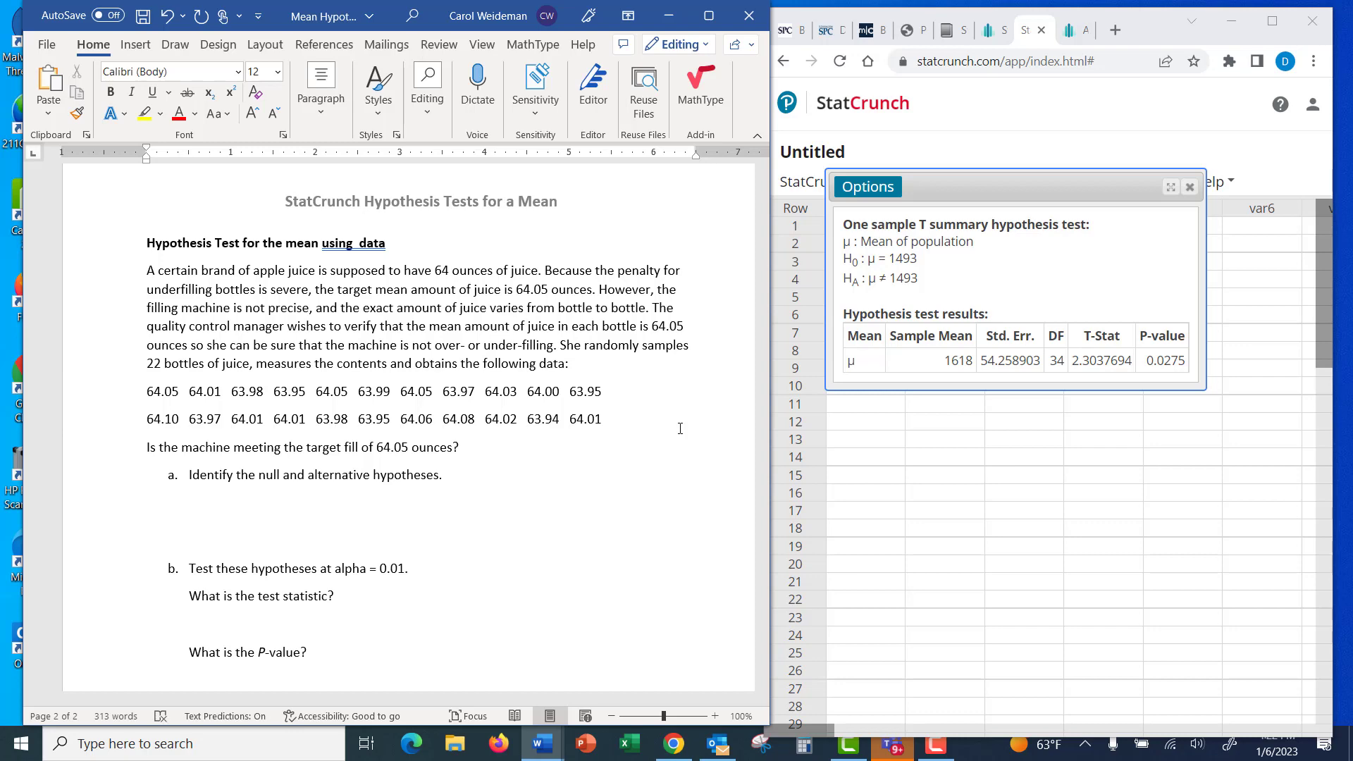
{"action": "left_click", "coordinate": [1076, 31]}
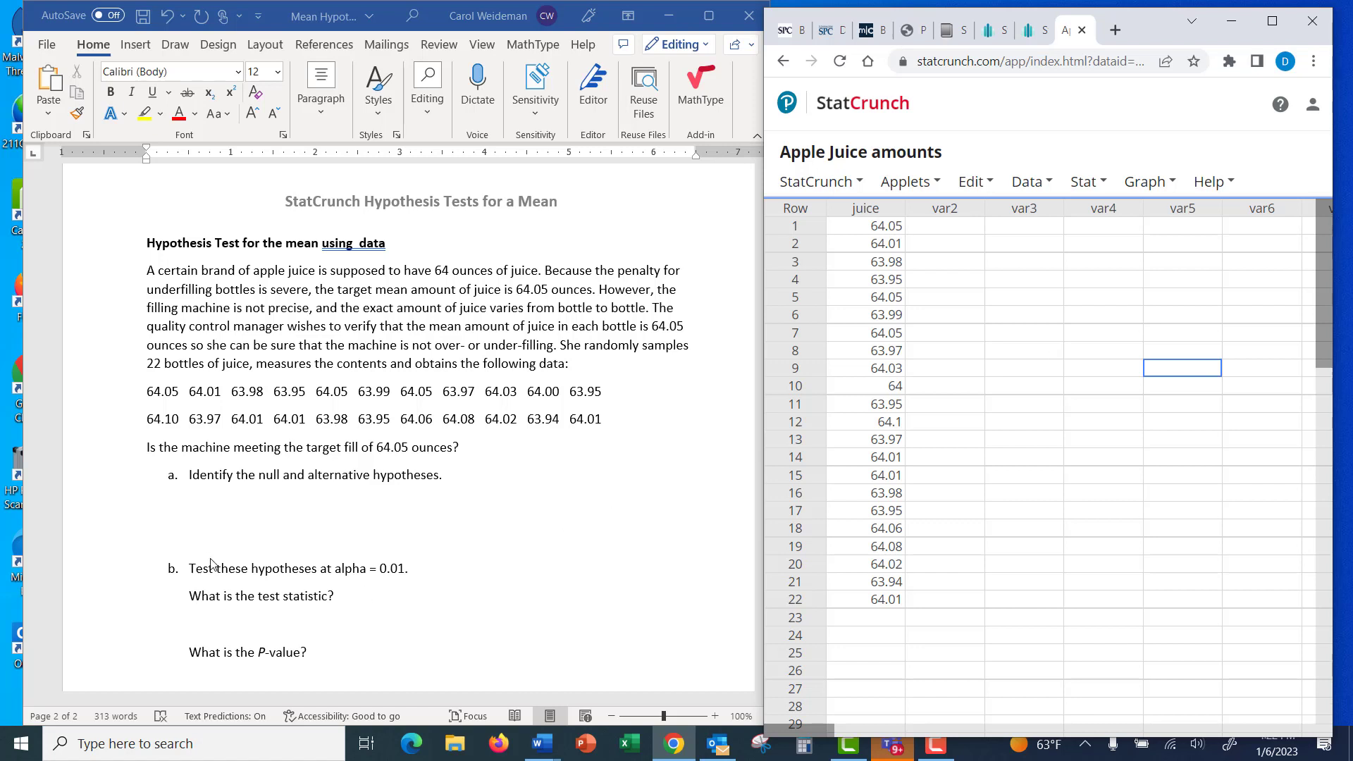
Enter the null hypothesis "H0: mean = 64.05 ounces." under part a of the apple juice problem.
{"action": "left_click", "coordinate": [195, 513]}
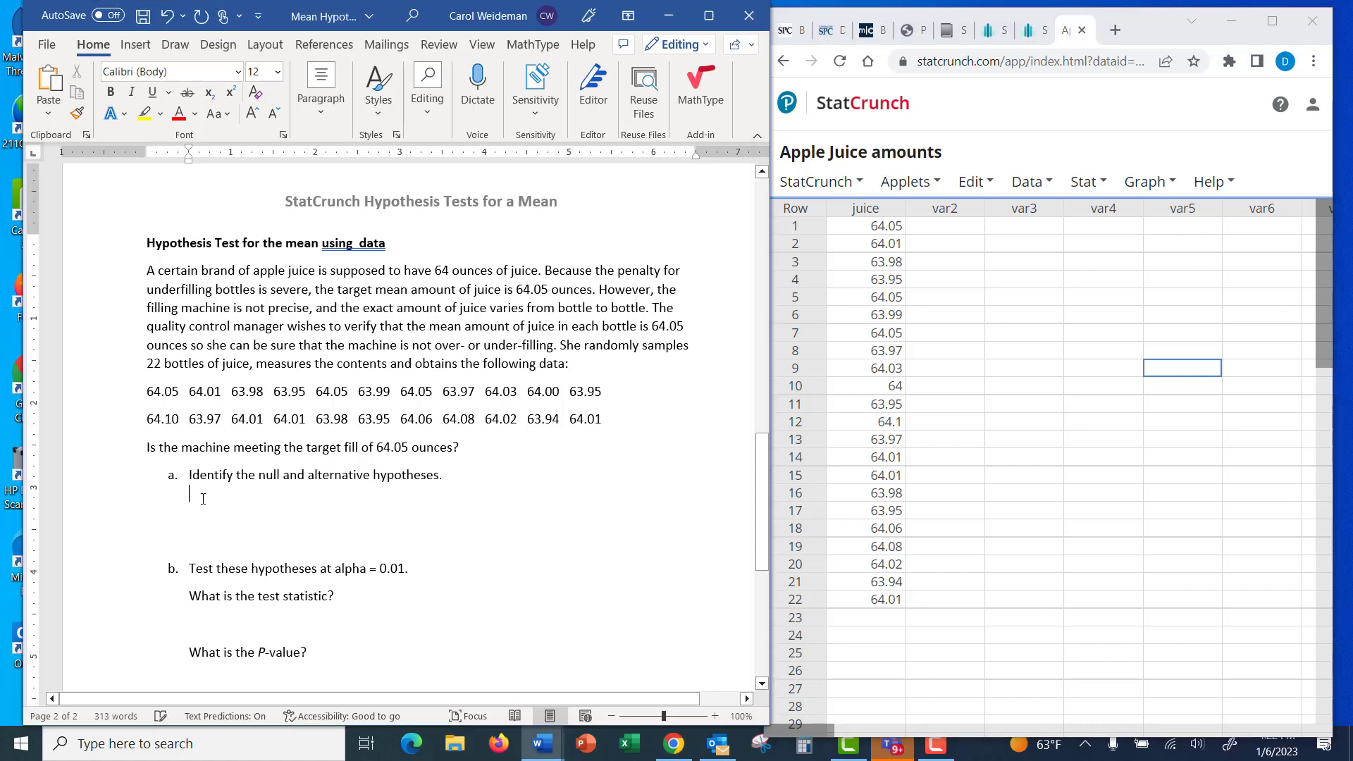
{"action": "type", "text": "H0:"}
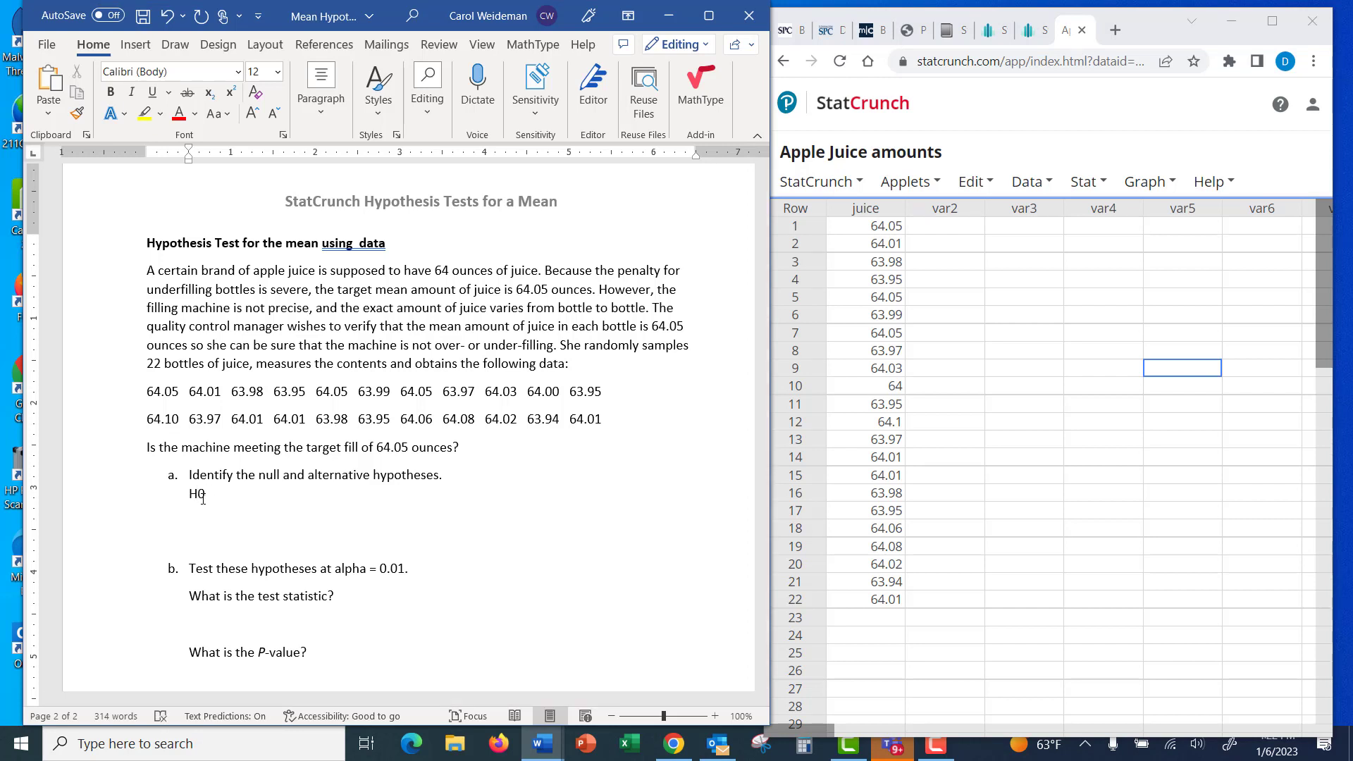
{"action": "type", "text": " mean = 64.05 ounces"}
Add the alternative hypothesis "H1: mean not equal to 64.05 ounces" beneath the apple juice null hypothesis.
{"action": "type", "text": "."}
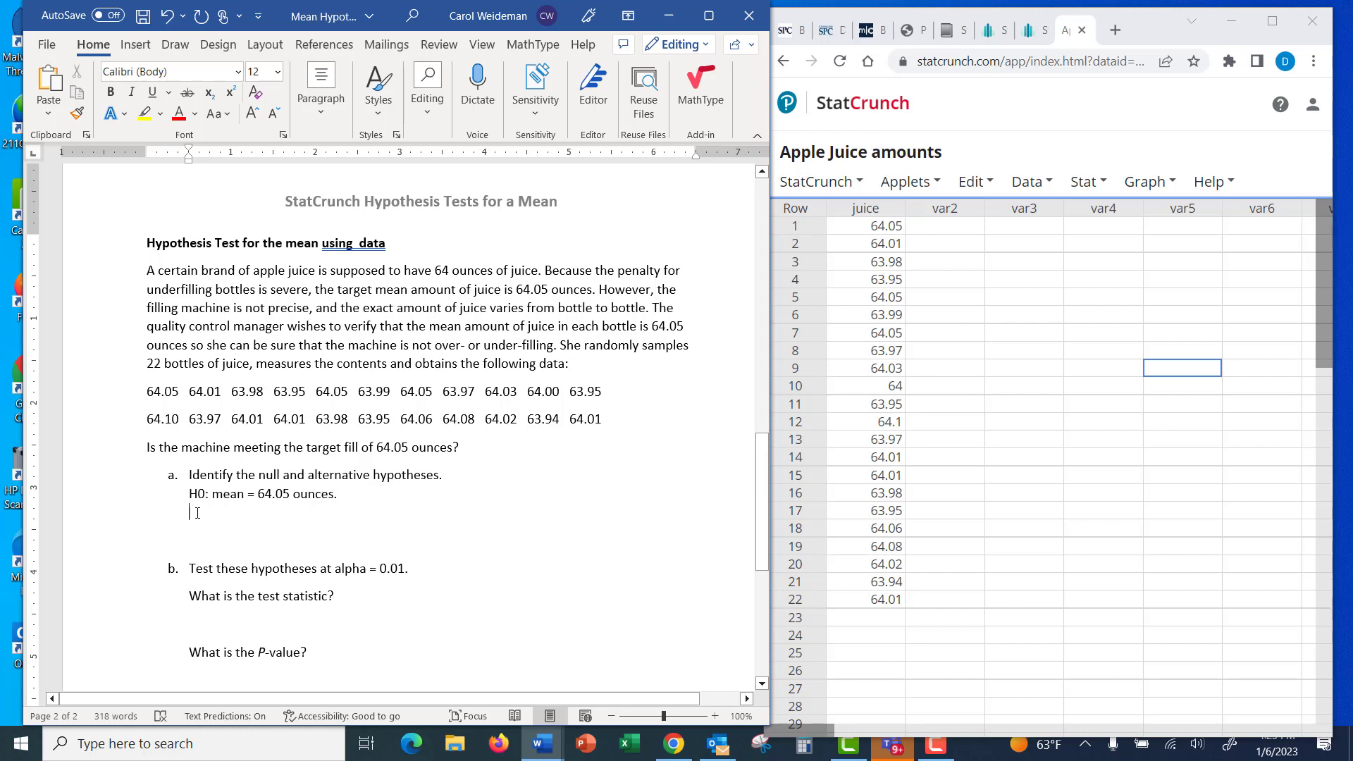
{"action": "type", "text": "H1: me"}
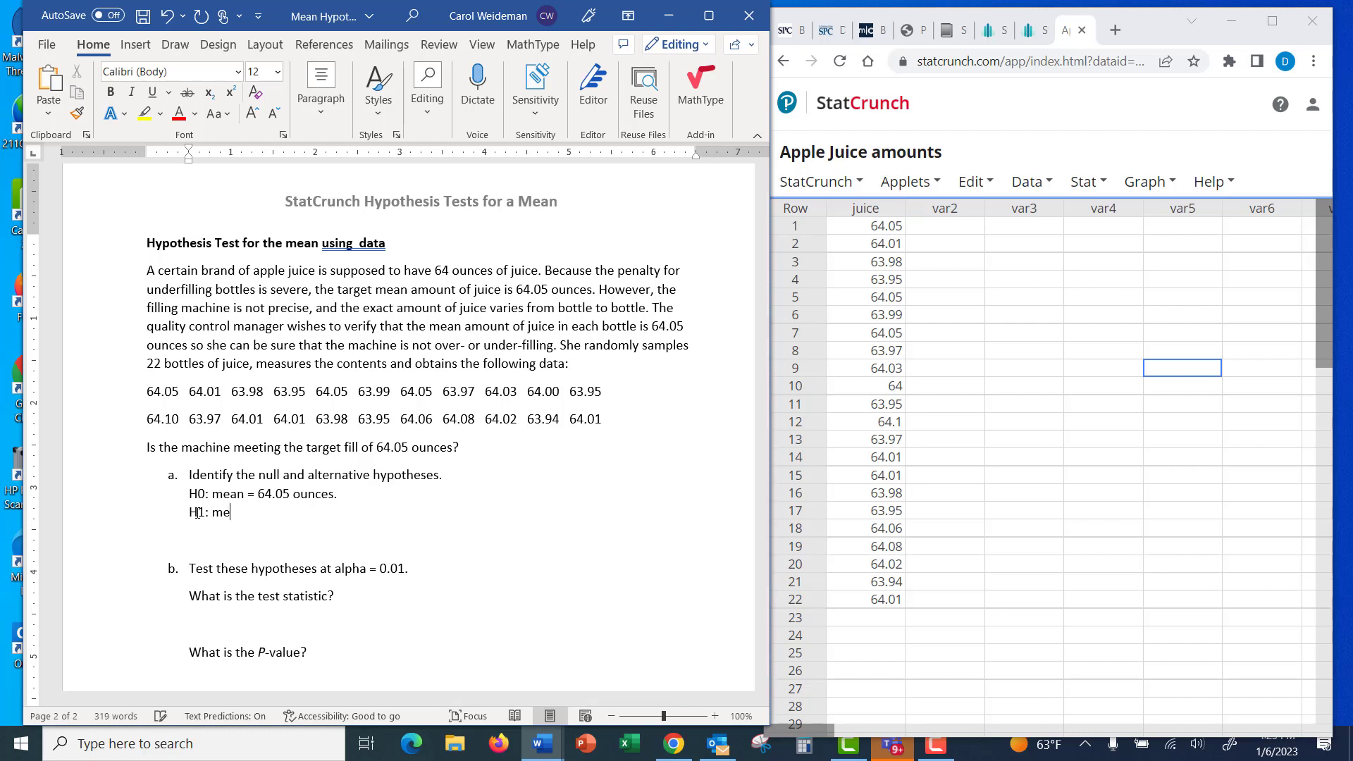
{"action": "type", "text": "an not equal to 64.05 ounces"}
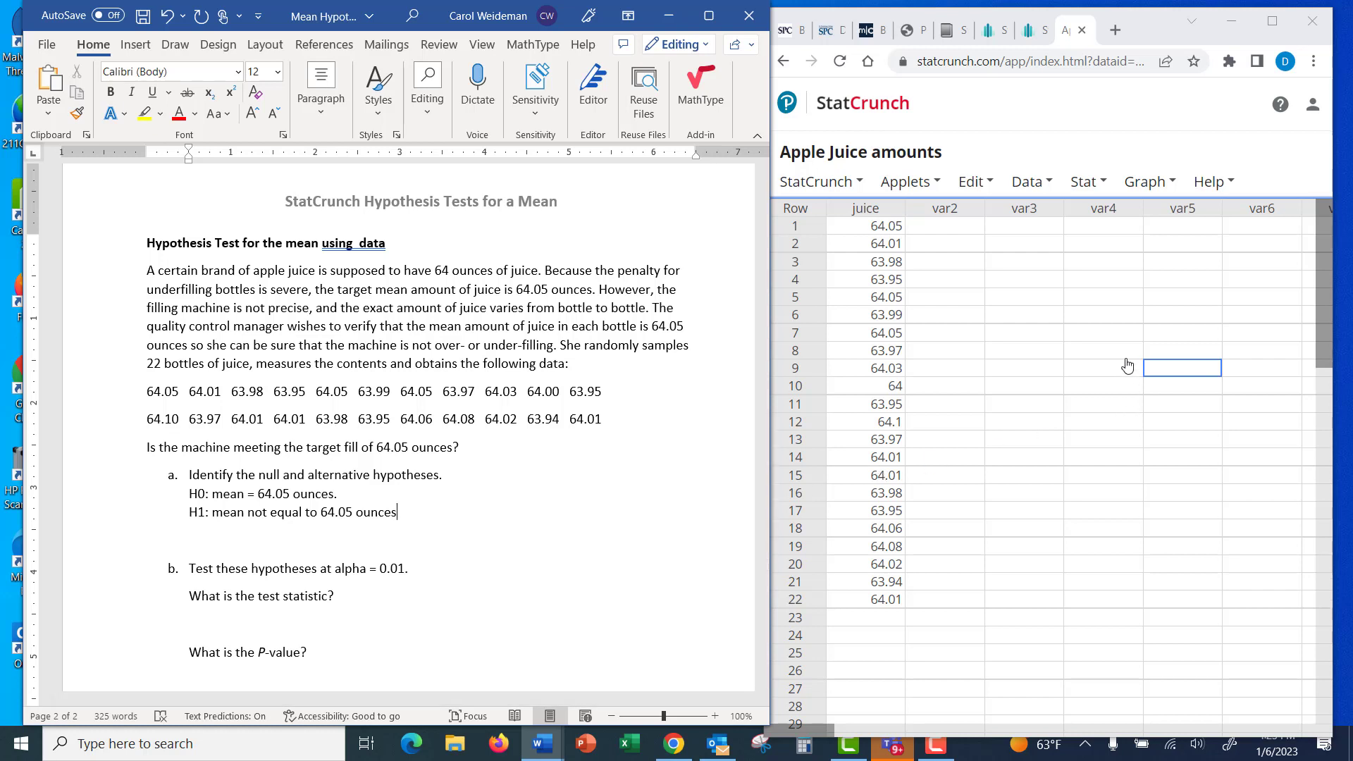
Start a one-sample T test with data in StatCrunch and choose the juice column as its variable.
{"action": "left_click", "coordinate": [1084, 183]}
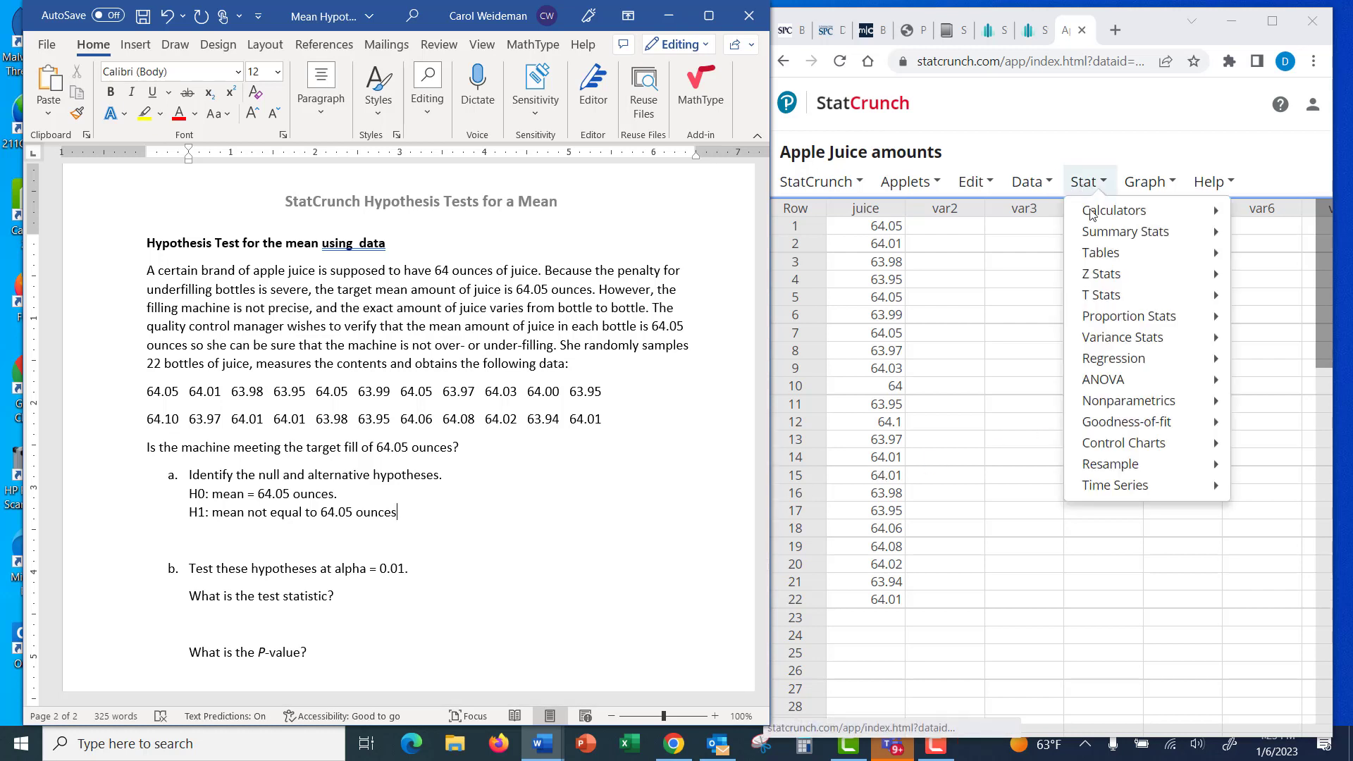
{"action": "mouse_move", "coordinate": [1110, 296]}
{"action": "mouse_move", "coordinate": [1028, 303]}
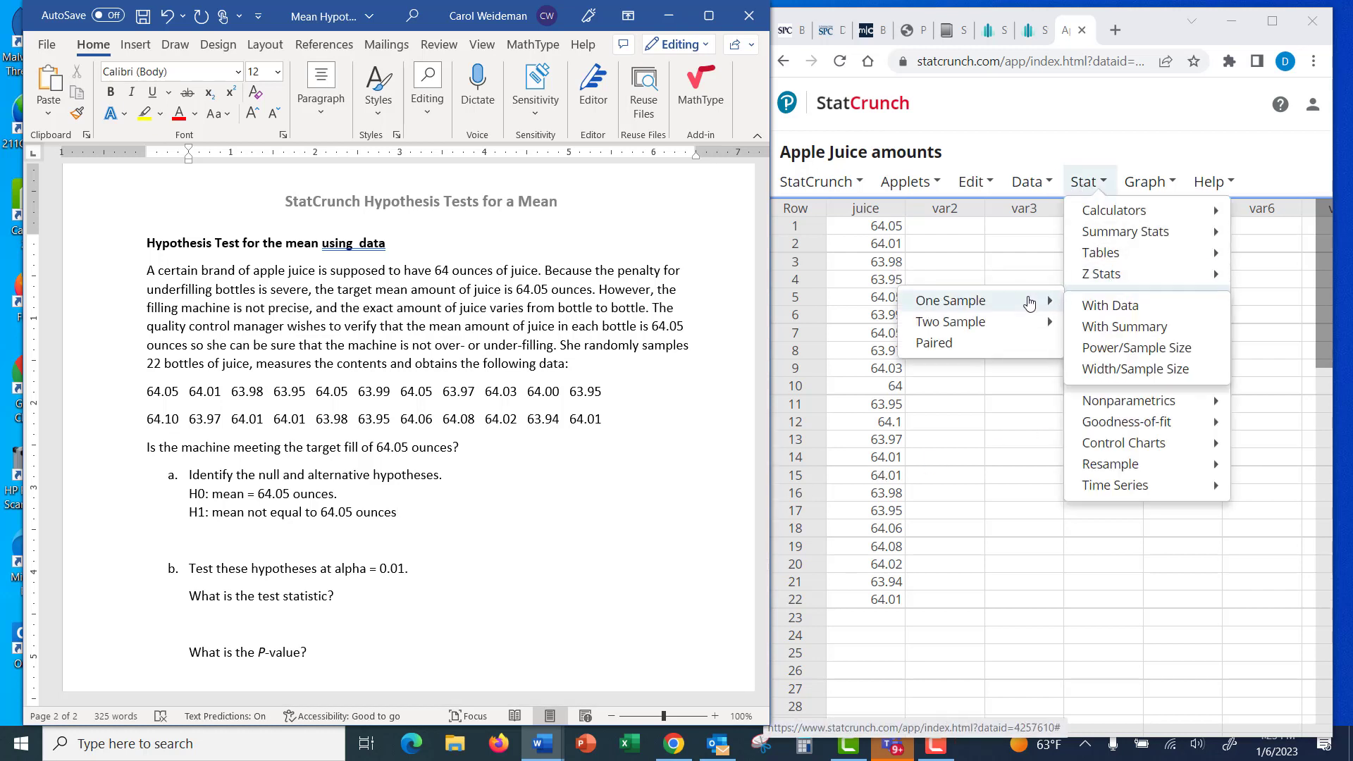
{"action": "left_click", "coordinate": [1096, 310]}
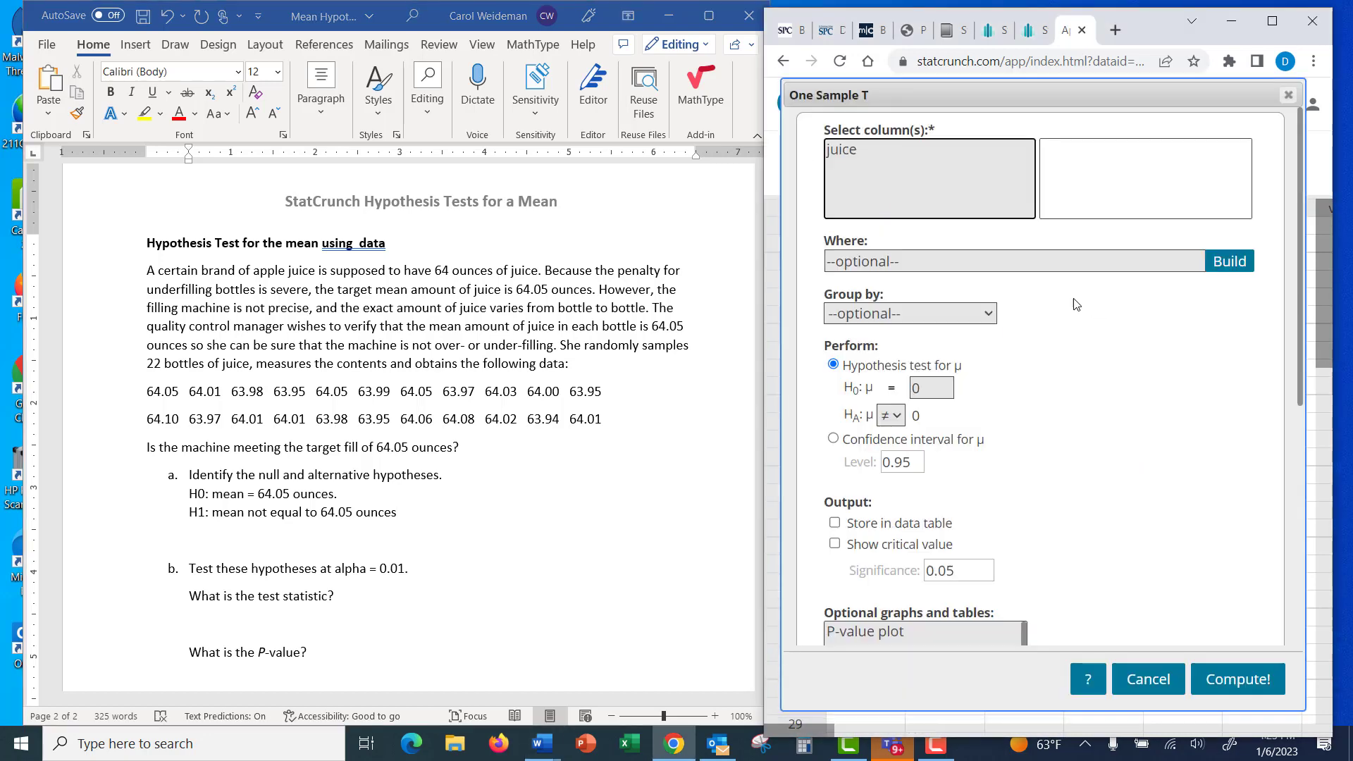
{"action": "left_click", "coordinate": [866, 150]}
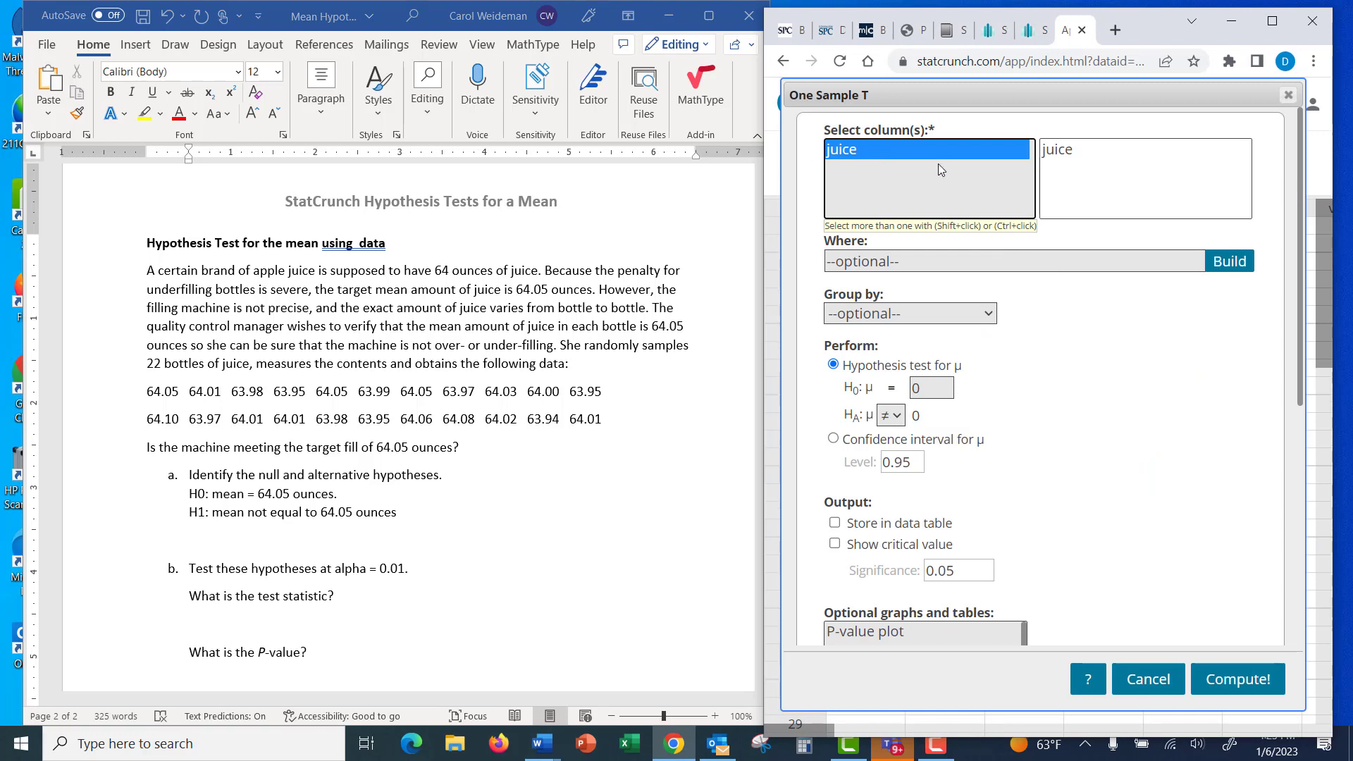
Set the null hypothesis mean to 64.05, compute the two-sided test, and shift the results window slightly upward.
{"action": "left_click", "coordinate": [934, 388]}
{"action": "key", "text": "BackSpace"}
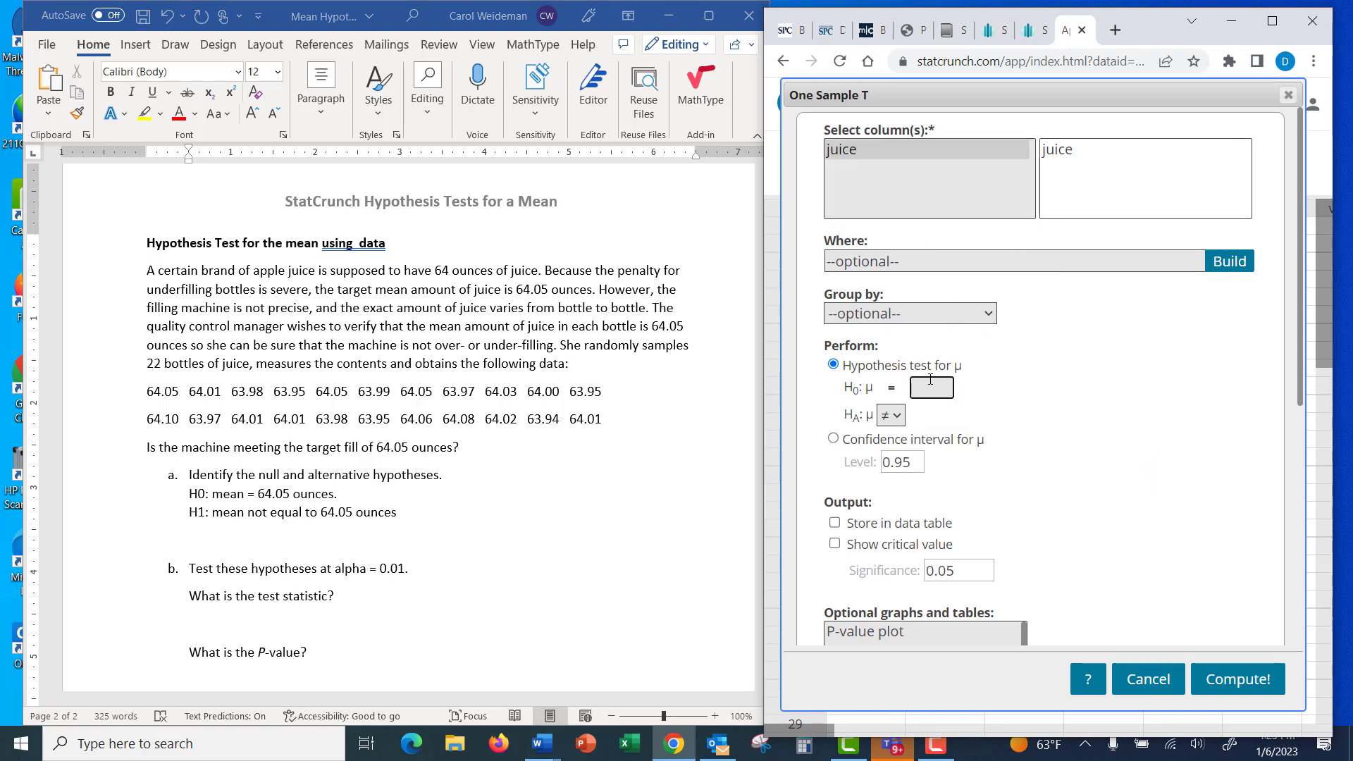
{"action": "type", "text": "64.05"}
{"action": "left_click", "coordinate": [1240, 680]}
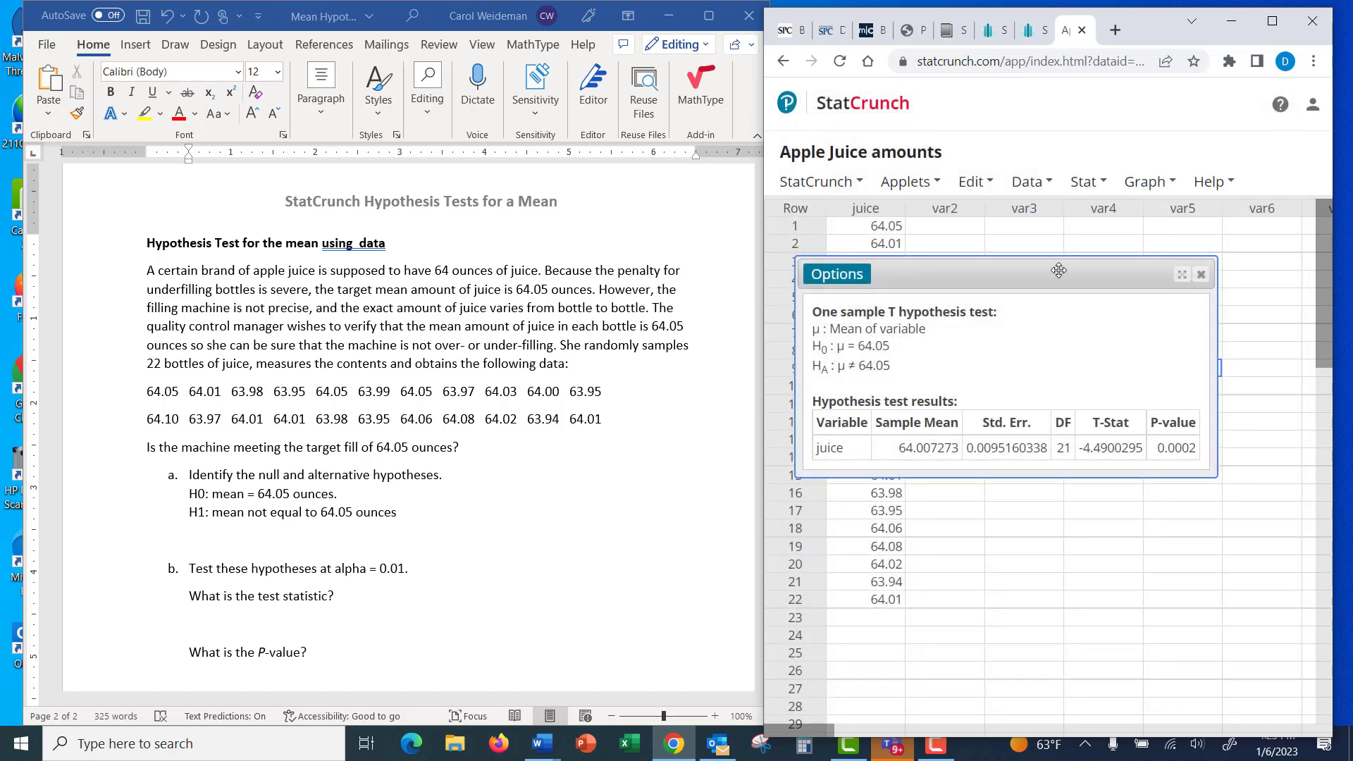
{"action": "left_click_drag", "start_coordinate": [1040, 270], "coordinate": [1030, 231]}
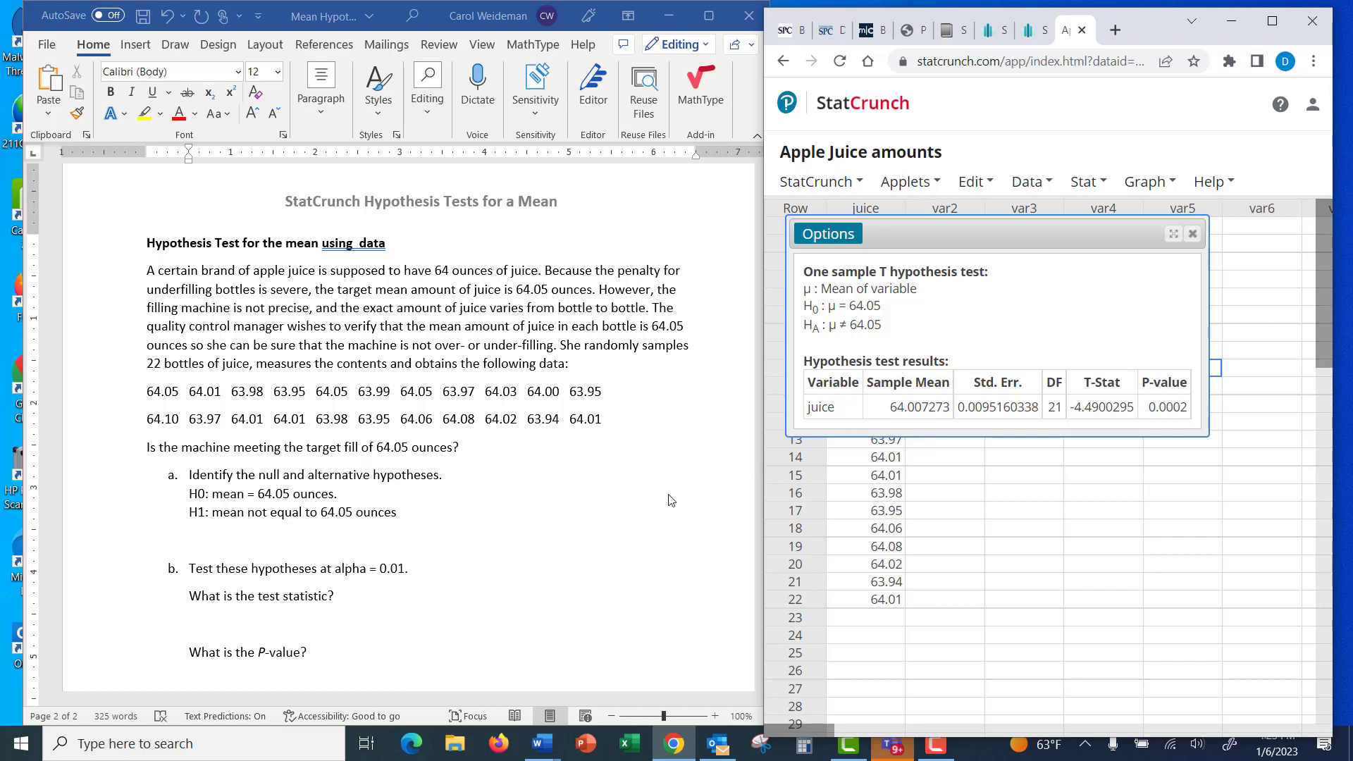
In the Word document, enter "T = -4.49" as the test statistic under part b of the apple juice problem.
{"action": "scroll", "coordinate": [515, 506], "scroll_direction": "down", "scroll_amount": 1}
{"action": "left_click", "coordinate": [231, 584]}
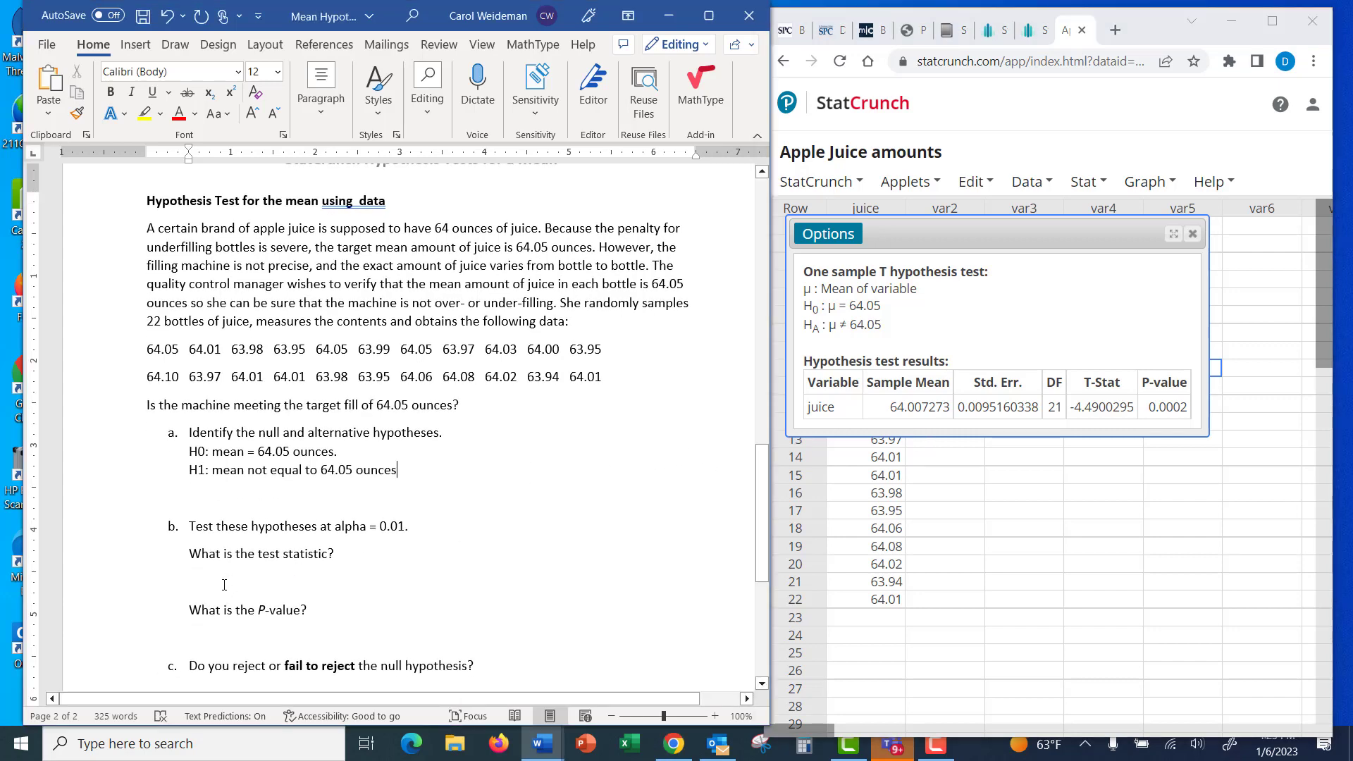
{"action": "type", "text": "T ="}
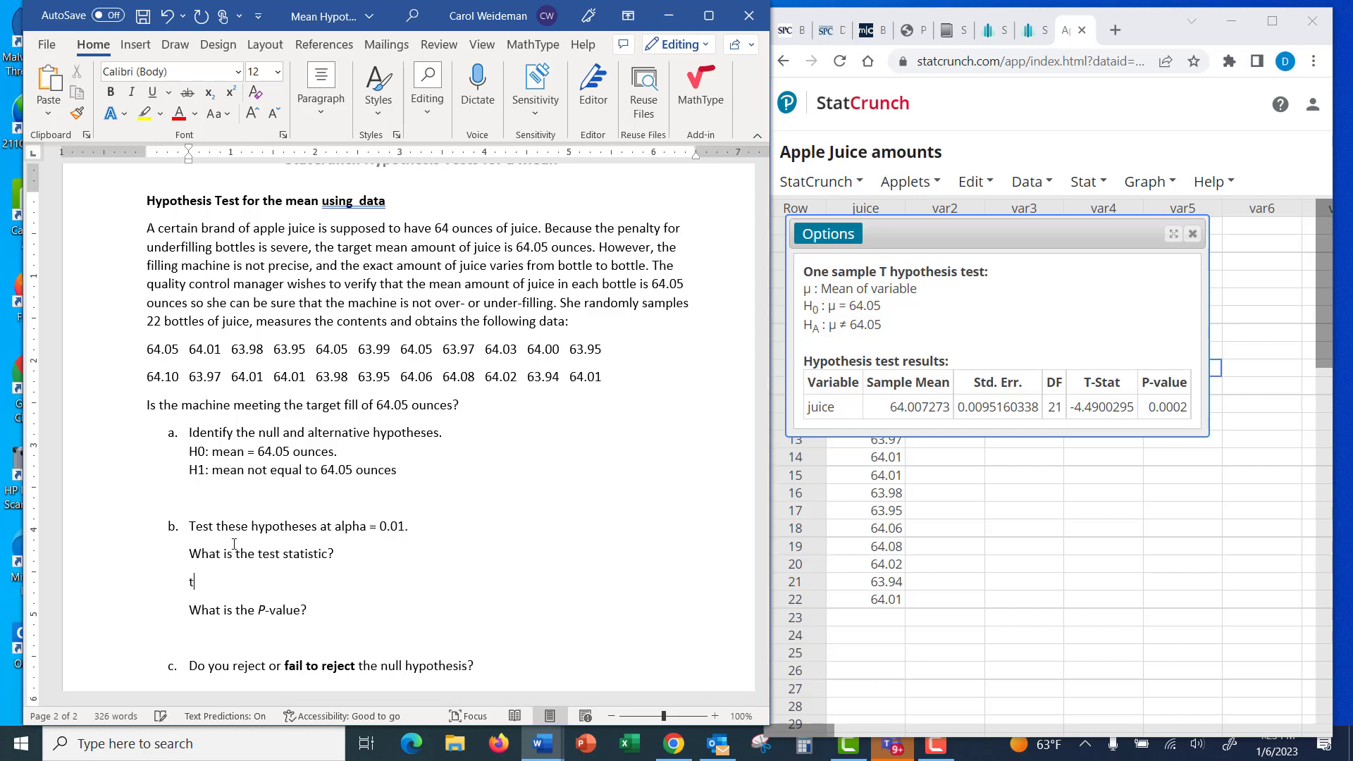
{"action": "type", "text": " -"}
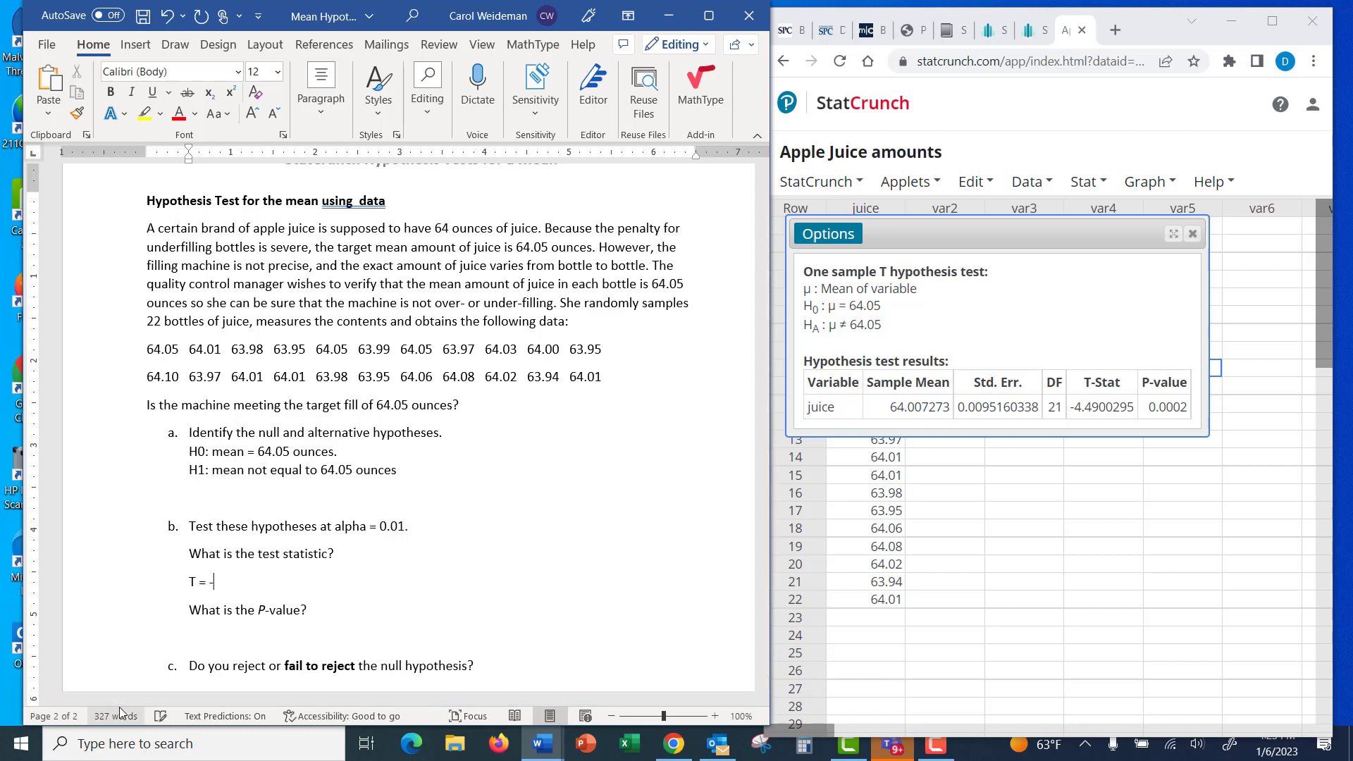
{"action": "type", "text": "4.49"}
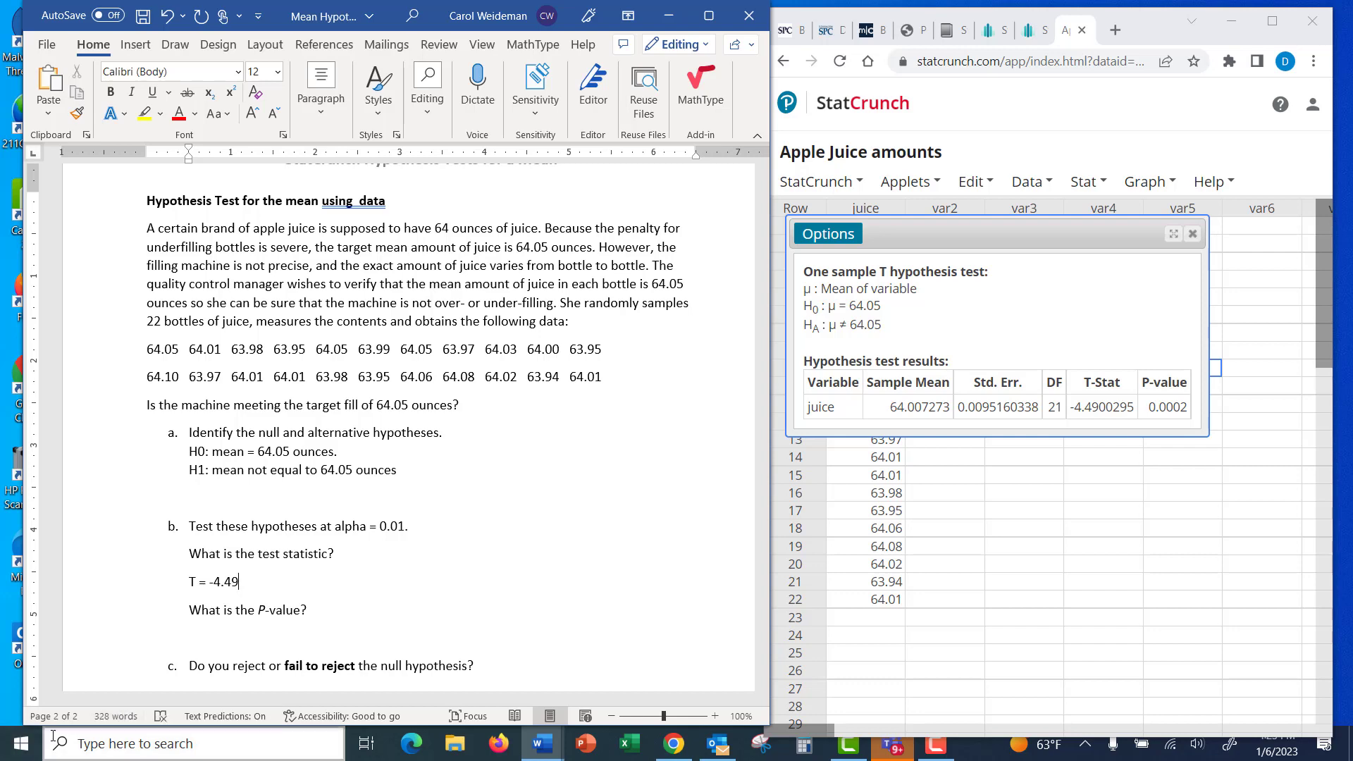
Enter "0.0002" as the answer to the P-value question in part b.
{"action": "scroll", "coordinate": [28, 664], "scroll_direction": "down", "scroll_amount": 2}
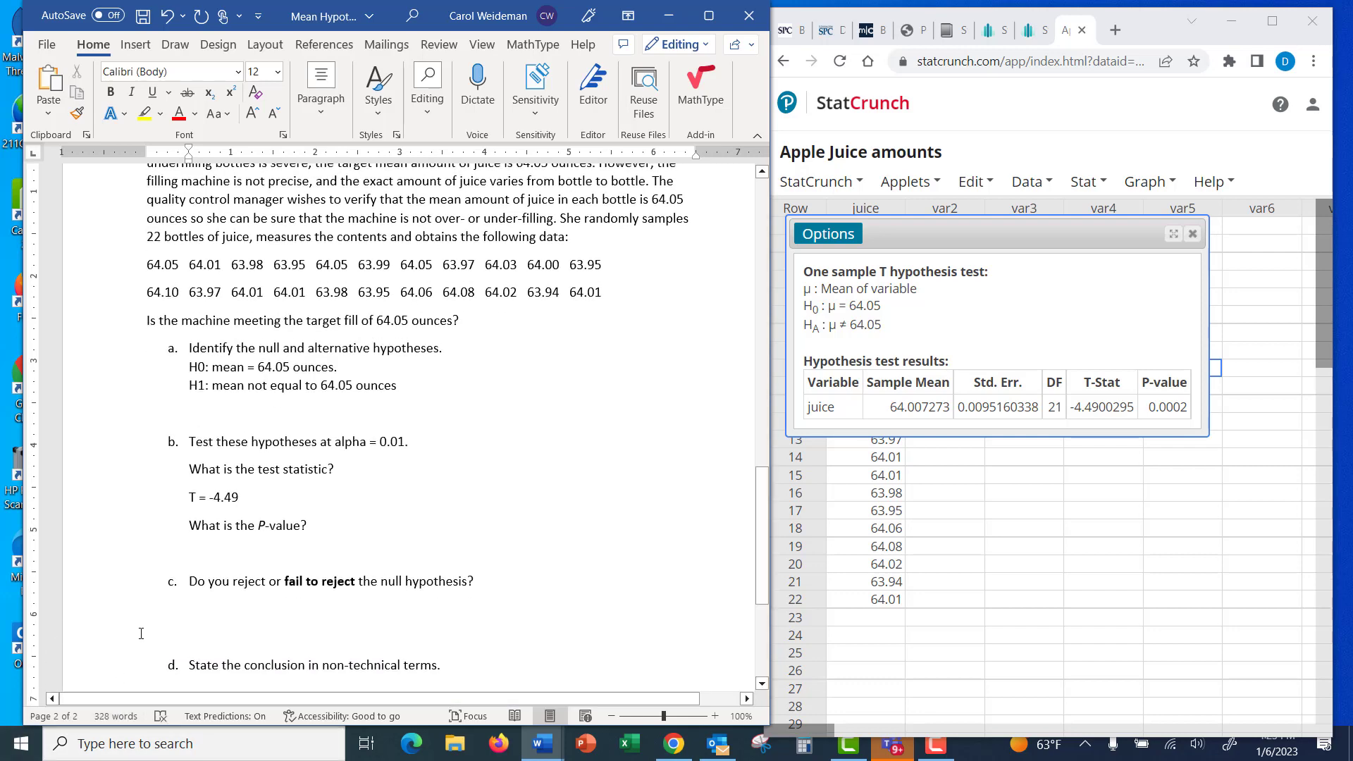
{"action": "left_click", "coordinate": [192, 544]}
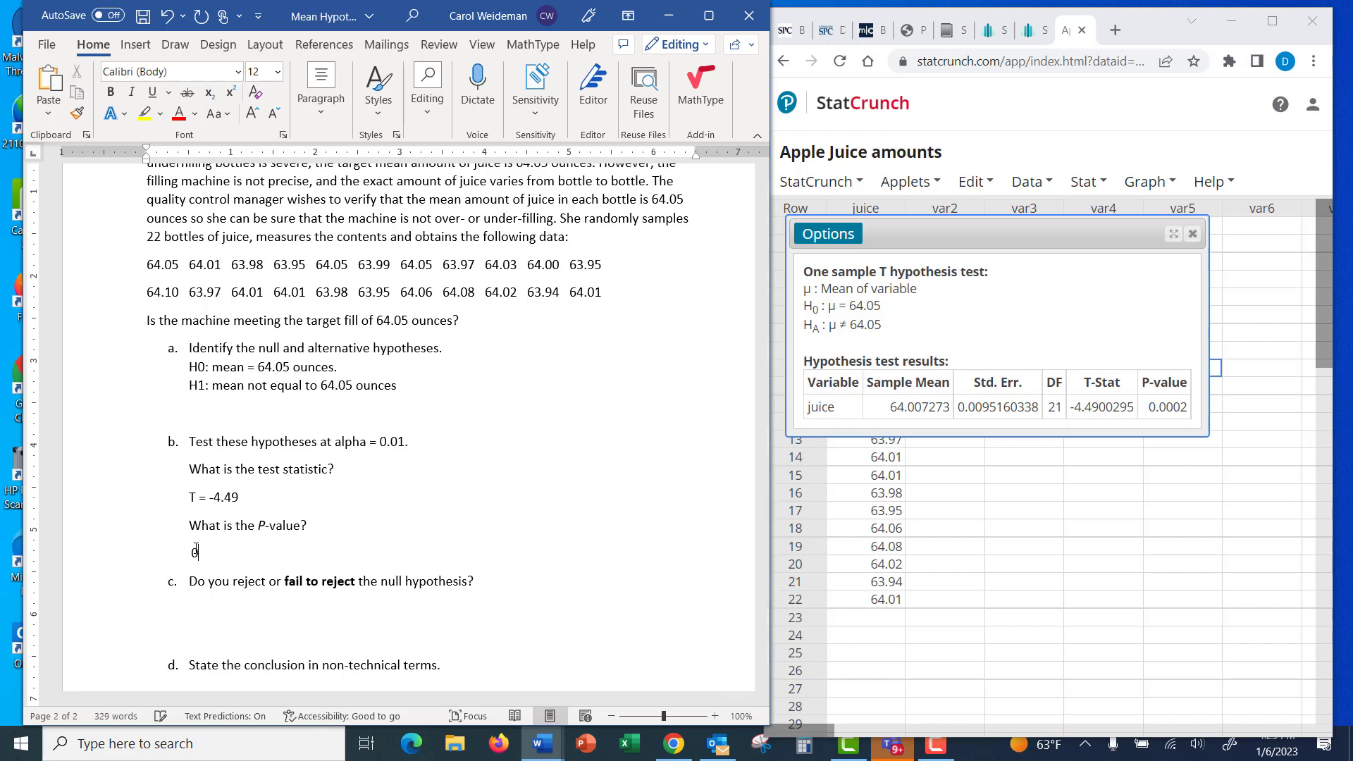
{"action": "type", "text": "0.0002"}
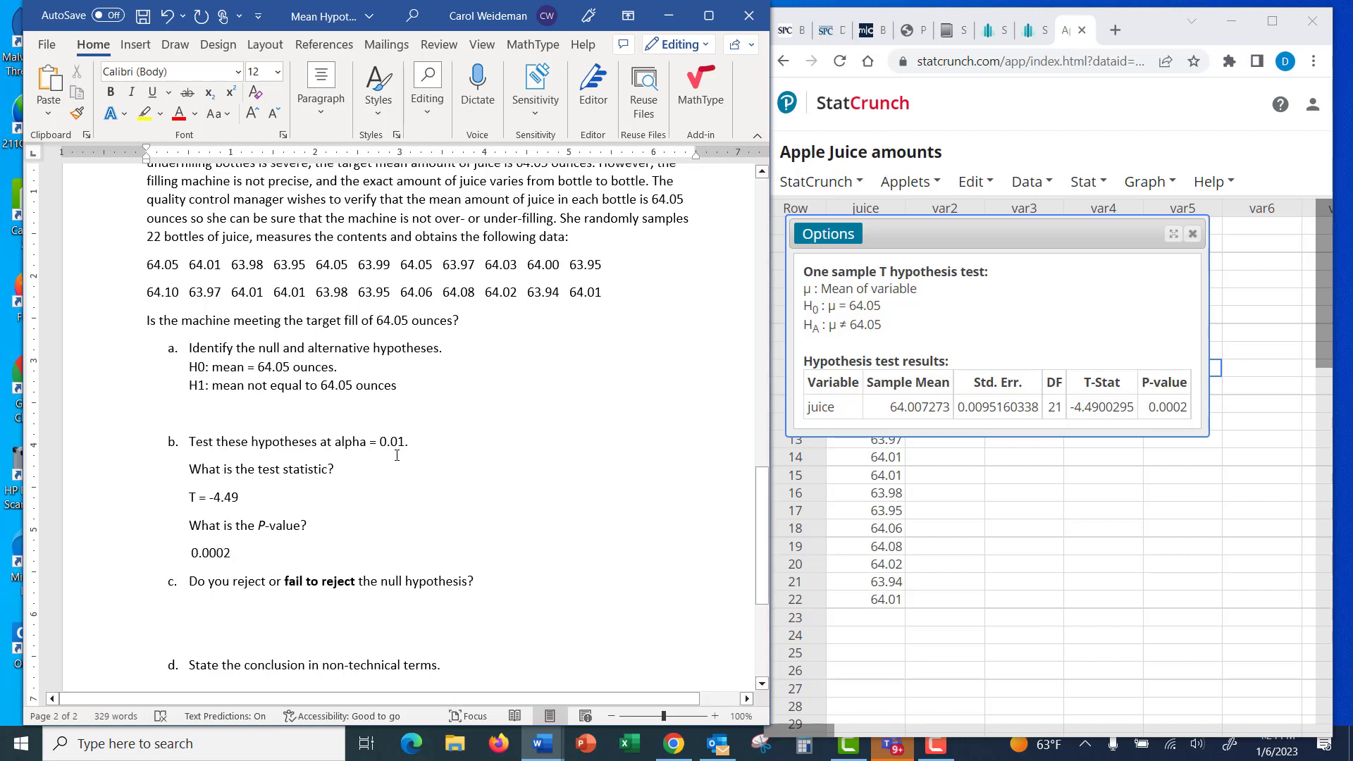
Edit the one-sample T analysis in StatCrunch to compute a confidence interval for the mean at level 0.95 instead of the hypothesis test.
{"action": "scroll", "coordinate": [396, 456], "scroll_direction": "down", "scroll_amount": 1}
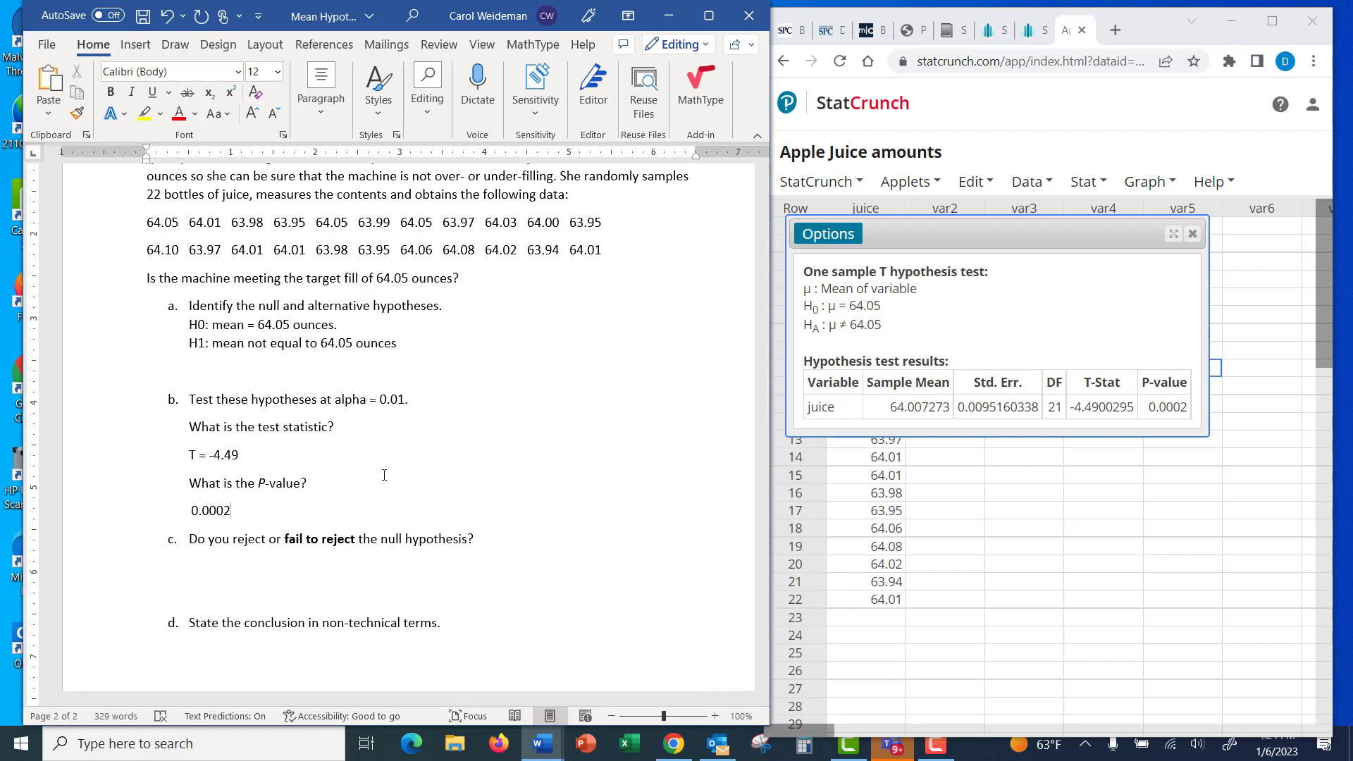
{"action": "left_click", "coordinate": [834, 239]}
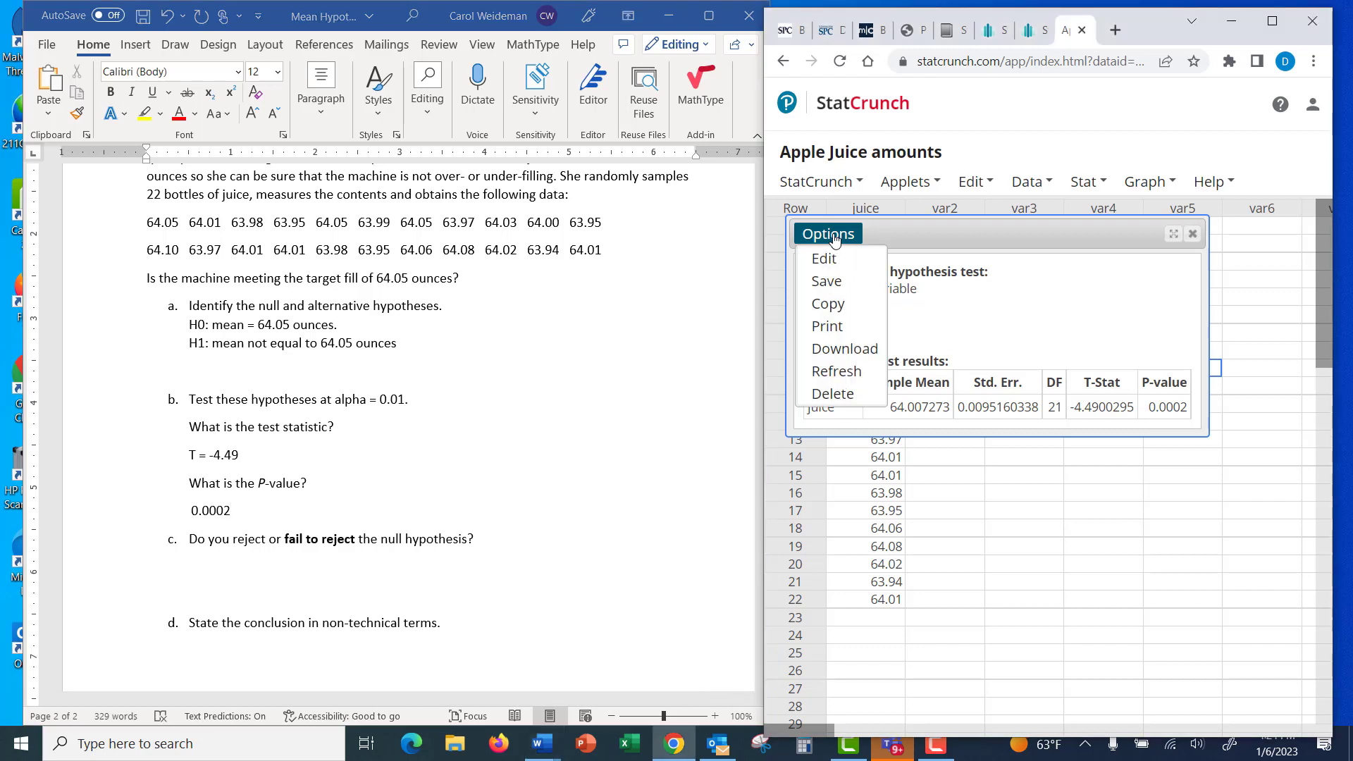
{"action": "left_click", "coordinate": [825, 258]}
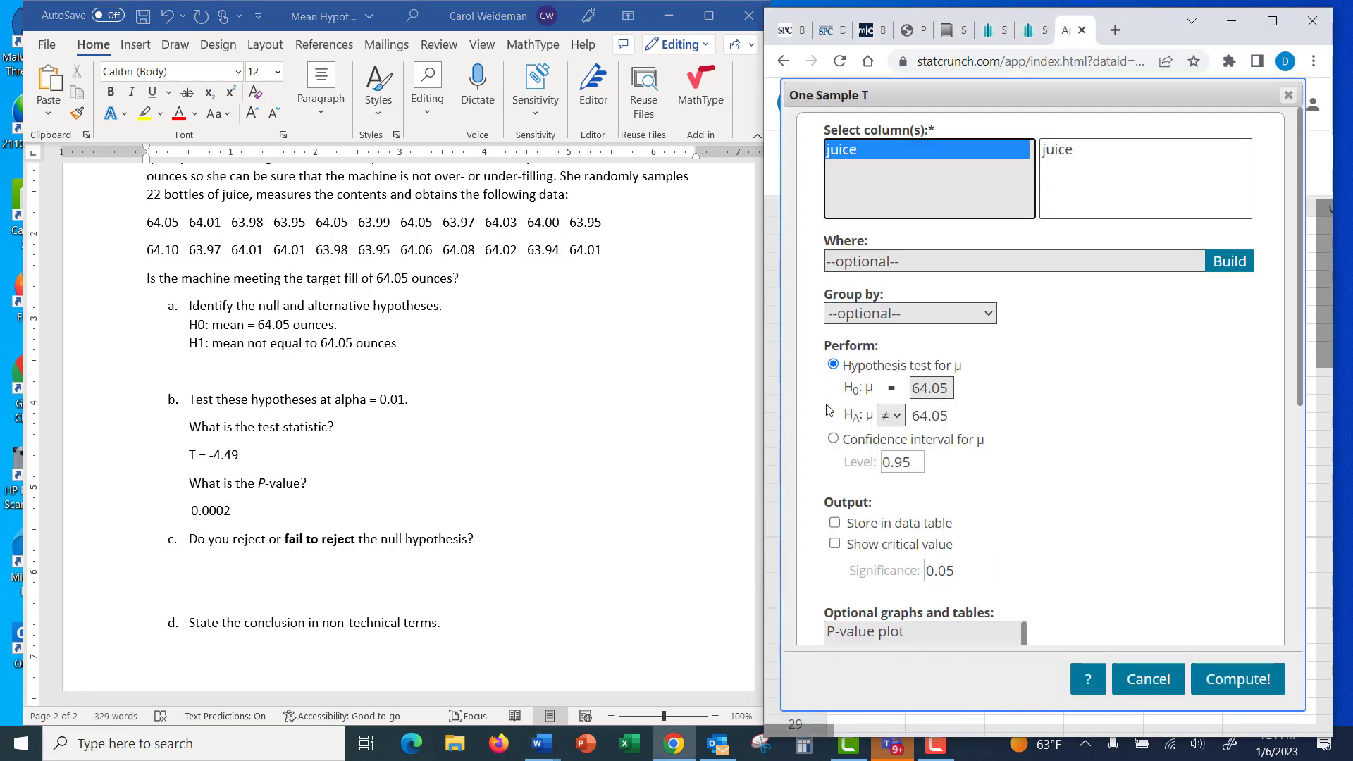
{"action": "left_click", "coordinate": [834, 438]}
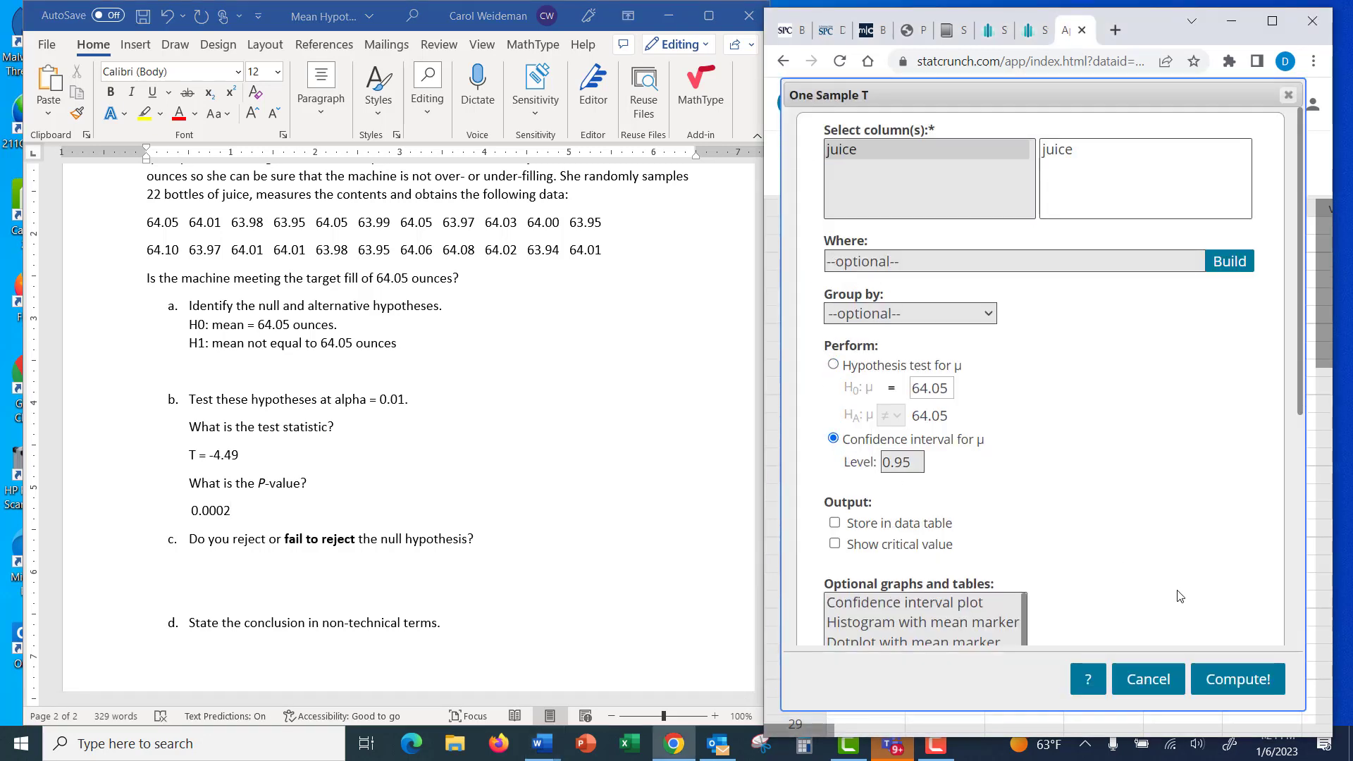
{"action": "left_click", "coordinate": [1221, 688]}
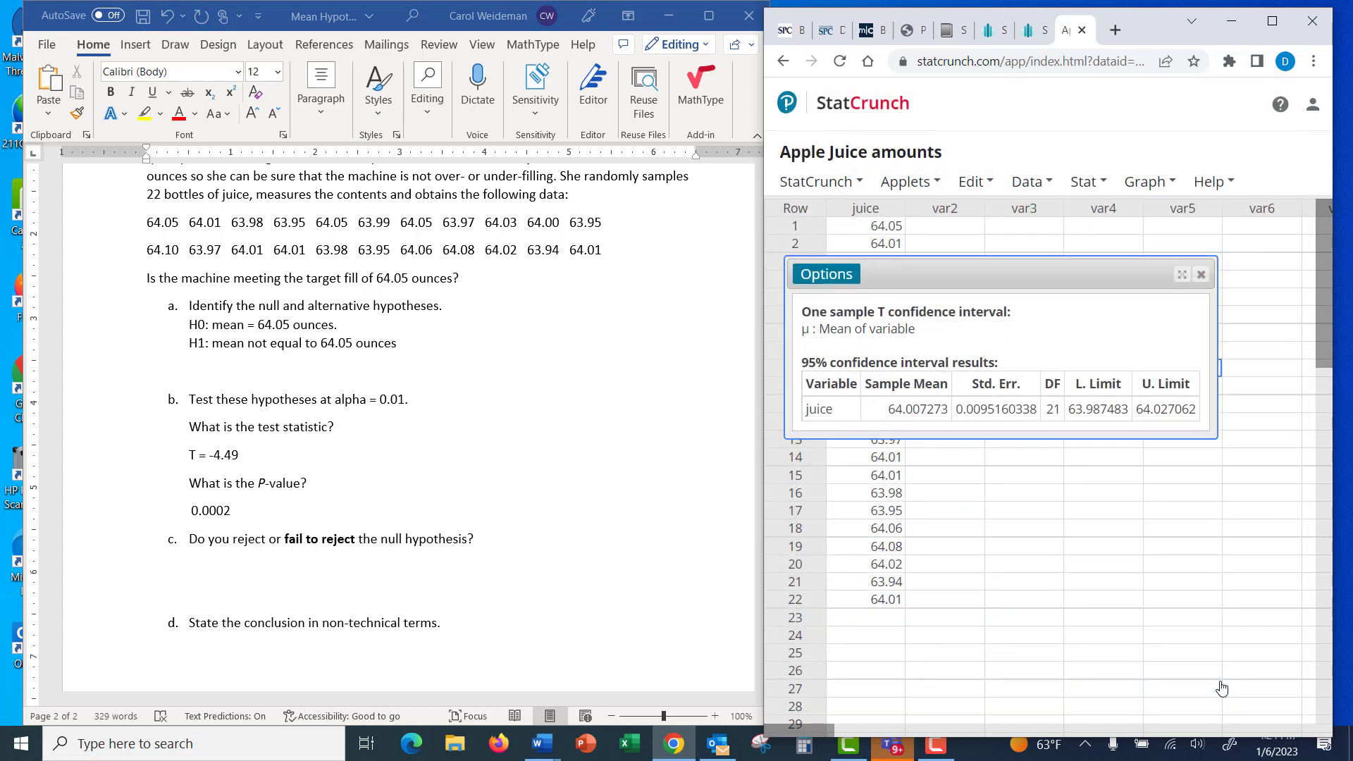